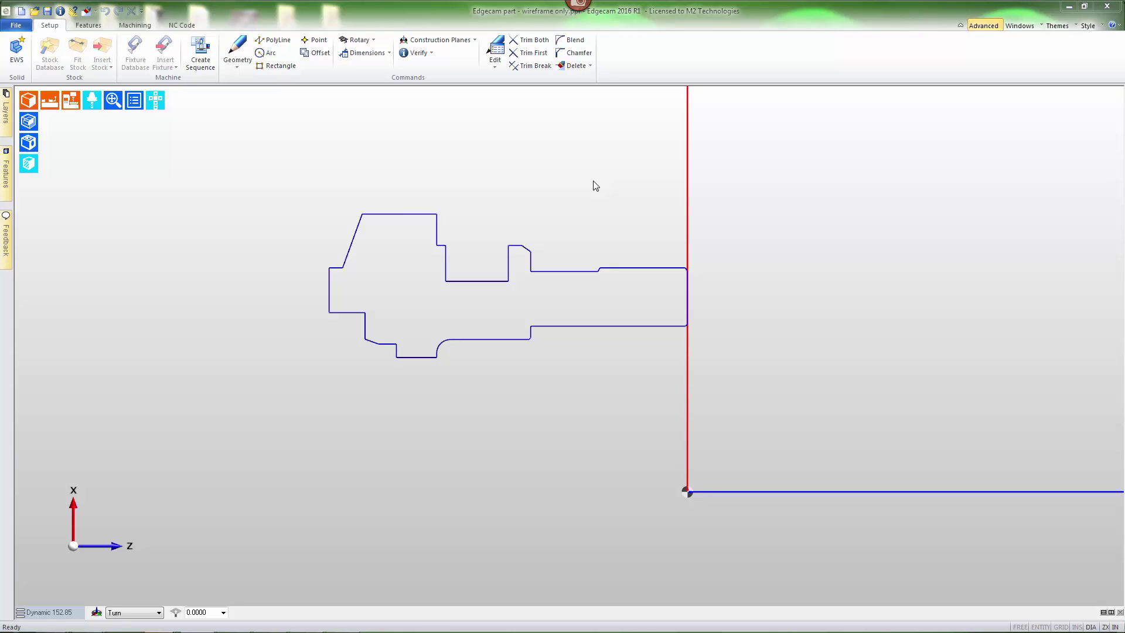
Set up a Transpose of geometry from the ZX plane to the XY plane
{"action": "mouse_move", "coordinate": [408, 216]}
{"action": "mouse_move", "coordinate": [443, 346]}
{"action": "left_click", "coordinate": [238, 64]}
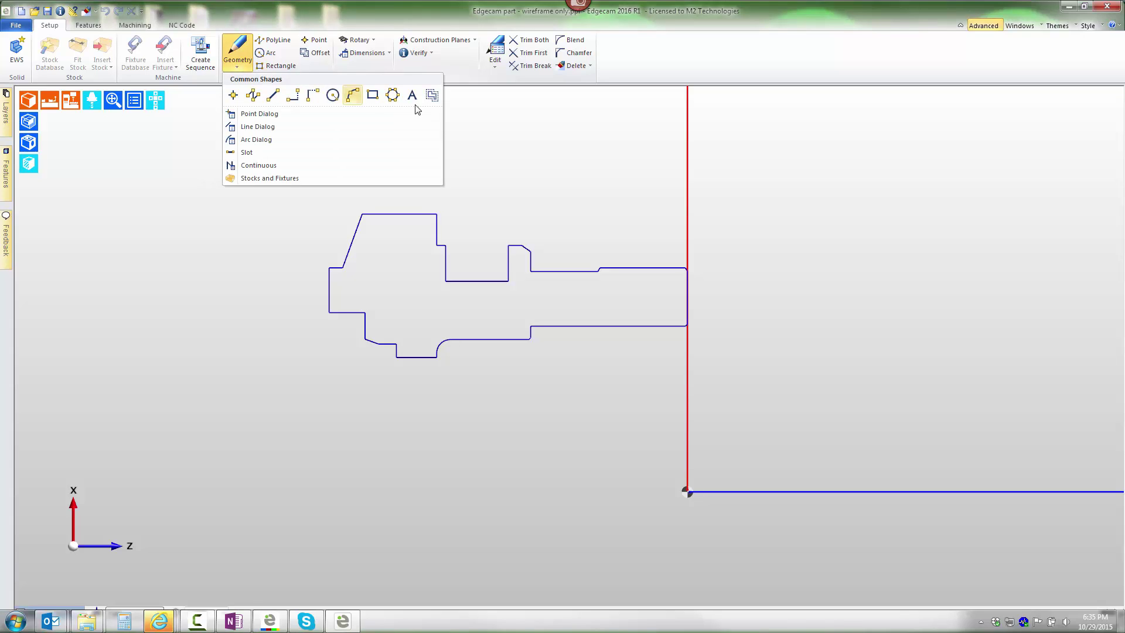
{"action": "left_click", "coordinate": [527, 135]}
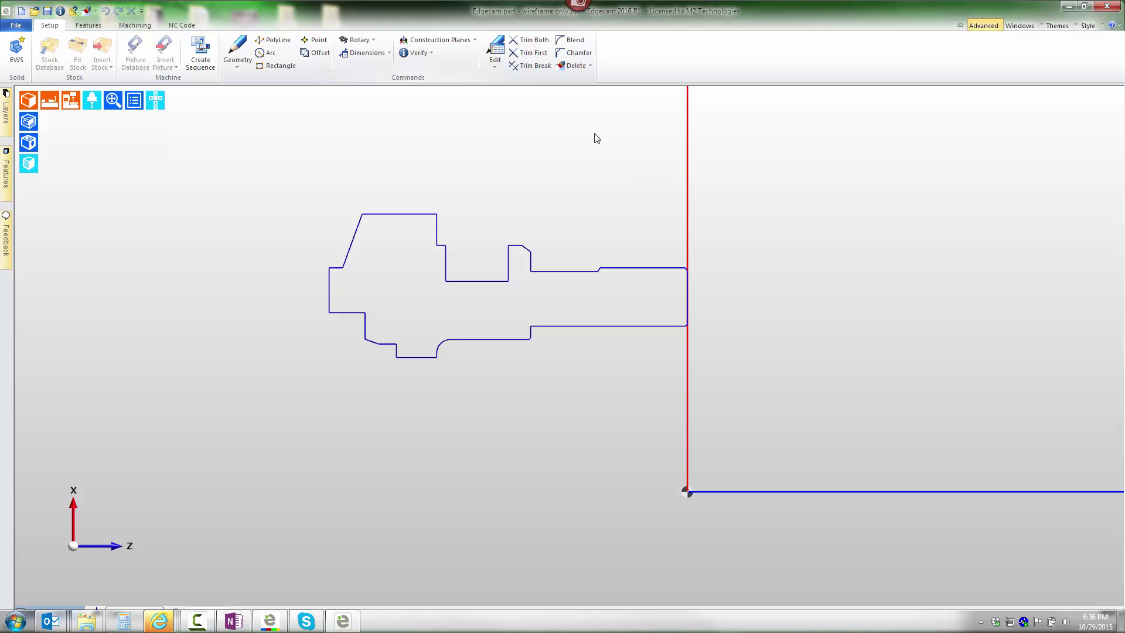
{"action": "left_click", "coordinate": [498, 65]}
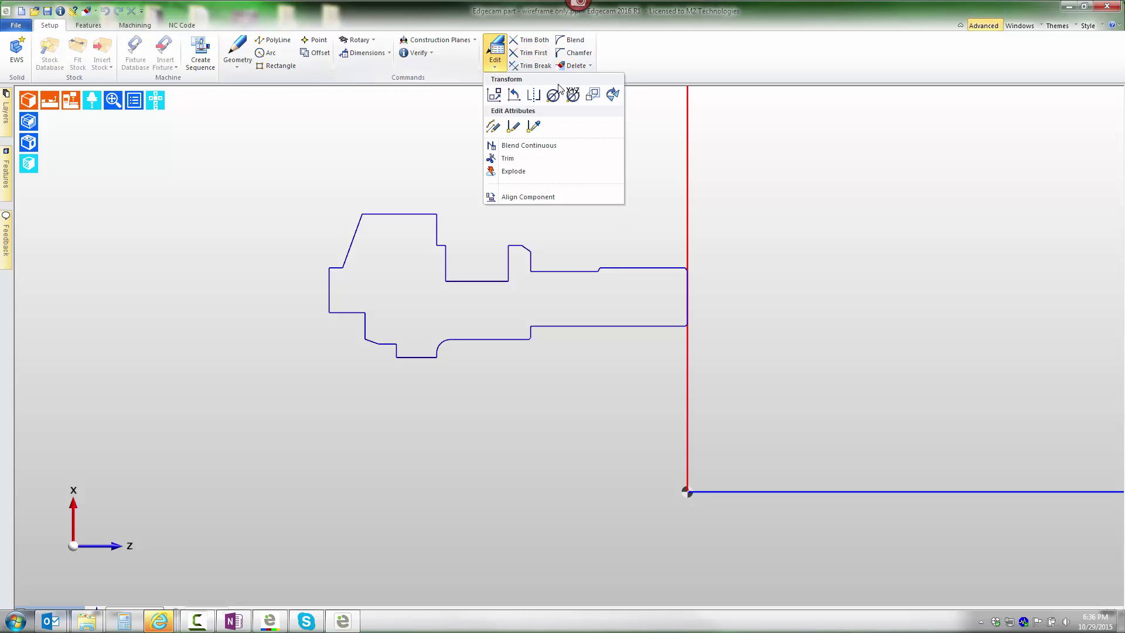
{"action": "left_click", "coordinate": [613, 96]}
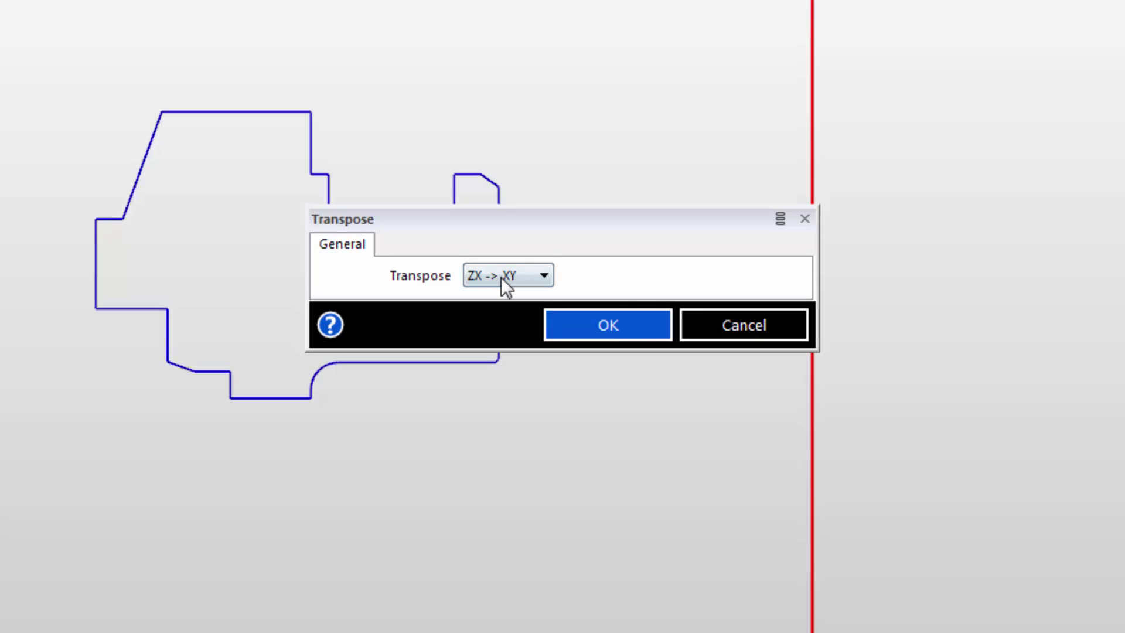
{"action": "left_click", "coordinate": [501, 276]}
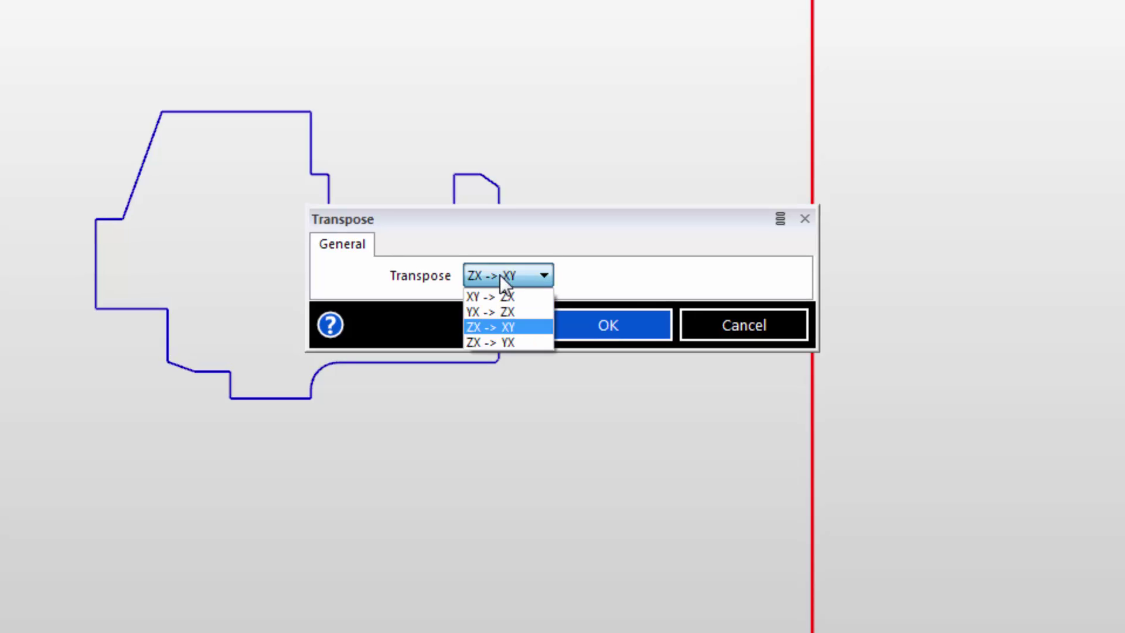
{"action": "left_click", "coordinate": [494, 326]}
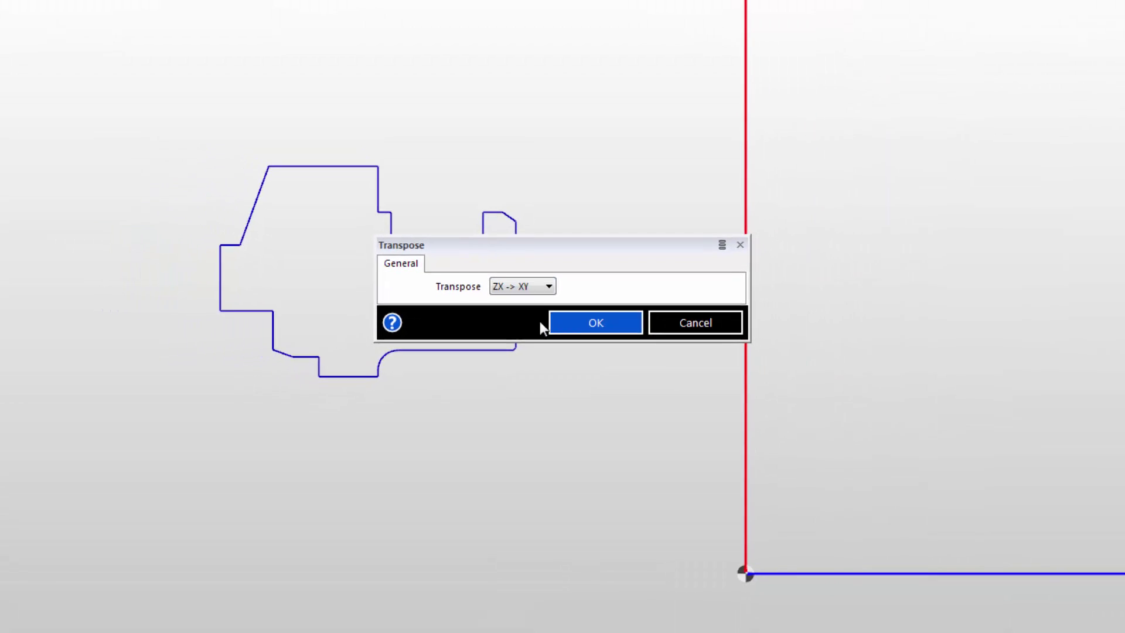
{"action": "left_click", "coordinate": [608, 325]}
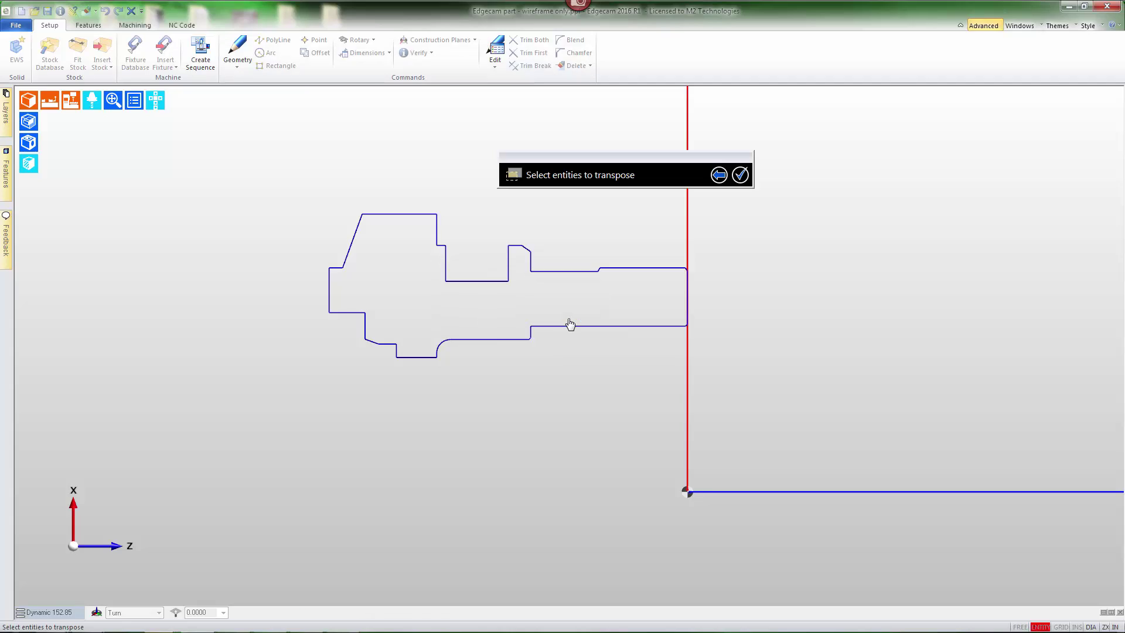
Window-select the whole profile to transpose it, then orbit to inspect the result
{"action": "left_click_drag", "start_coordinate": [264, 188], "coordinate": [797, 396]}
{"action": "right_click", "coordinate": [798, 396]}
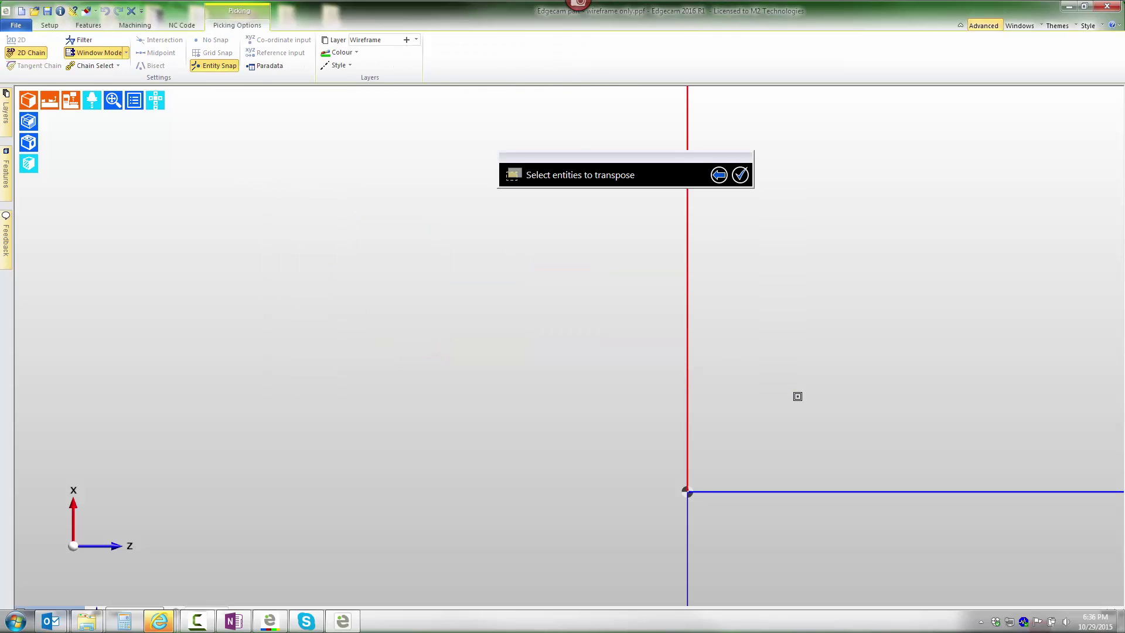
{"action": "scroll", "coordinate": [761, 369], "scroll_direction": "up", "scroll_amount": 2}
{"action": "scroll", "coordinate": [728, 336], "scroll_direction": "down", "scroll_amount": 3}
{"action": "middle_click_drag", "start_coordinate": [659, 335], "coordinate": [466, 365]}
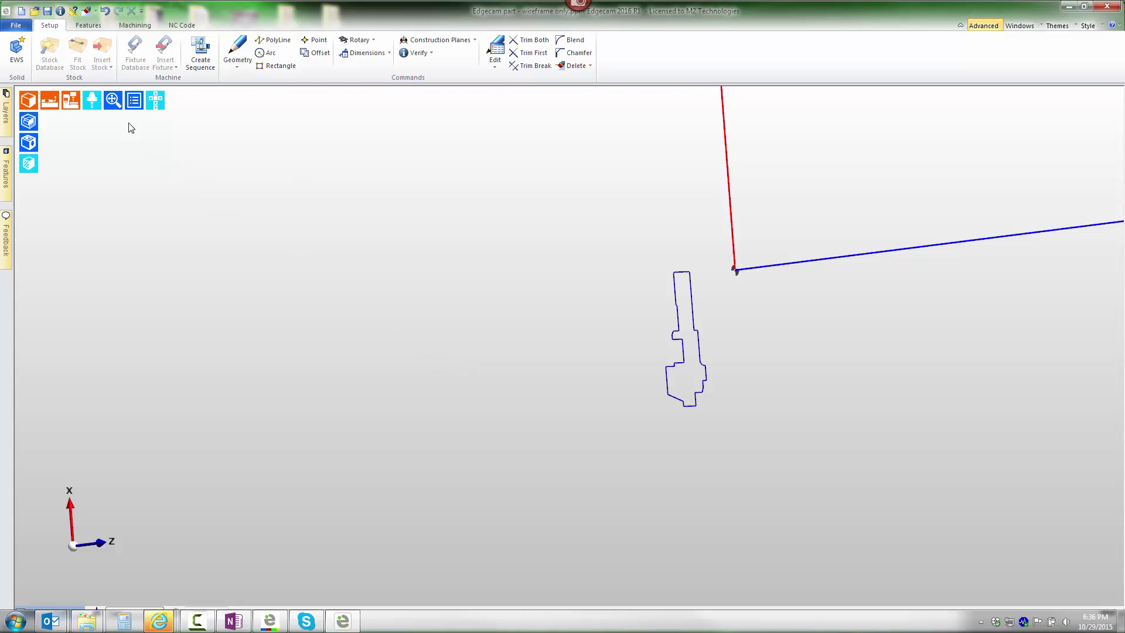
Save the profile as AutoCAD DXF 'DXF example' in Production Files, accepting the export options
{"action": "left_click", "coordinate": [15, 25]}
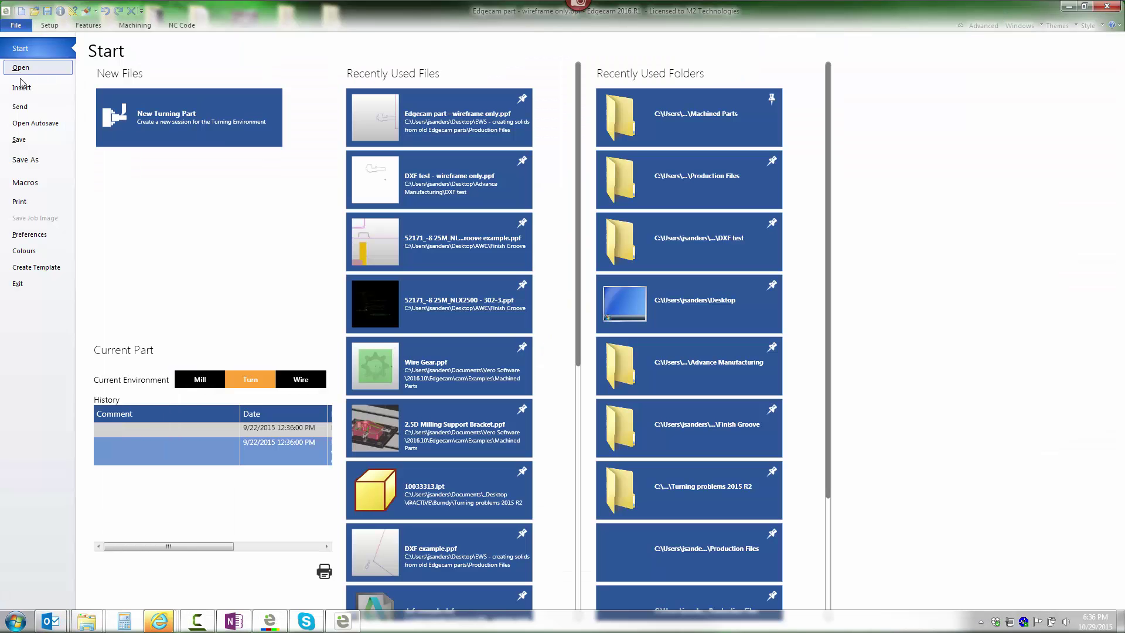
{"action": "left_click", "coordinate": [30, 160]}
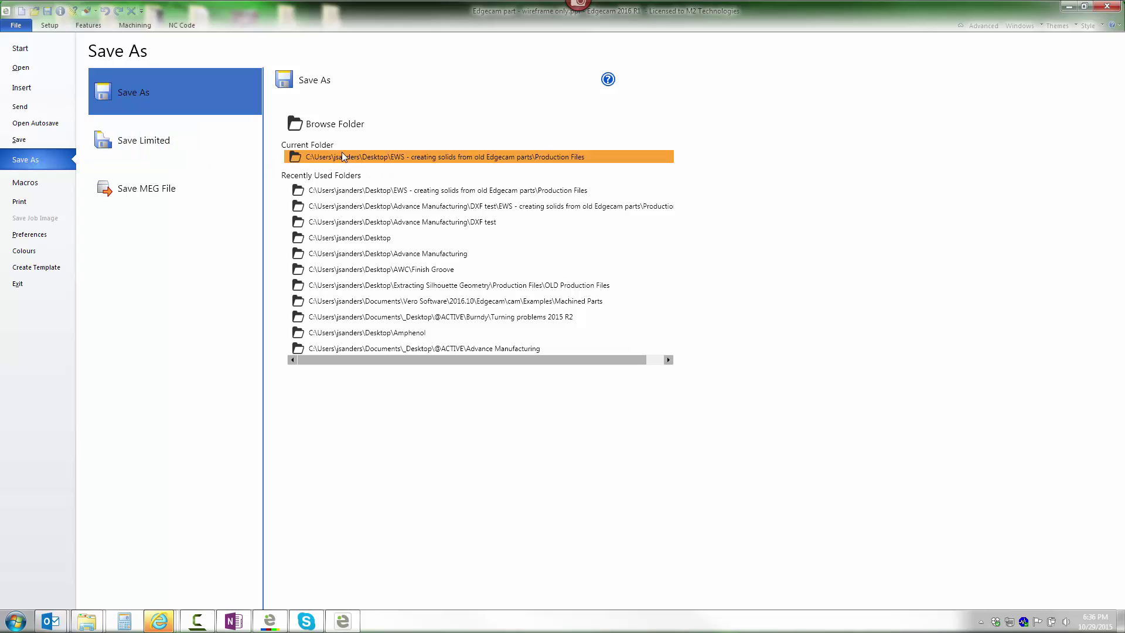
{"action": "left_click", "coordinate": [343, 154]}
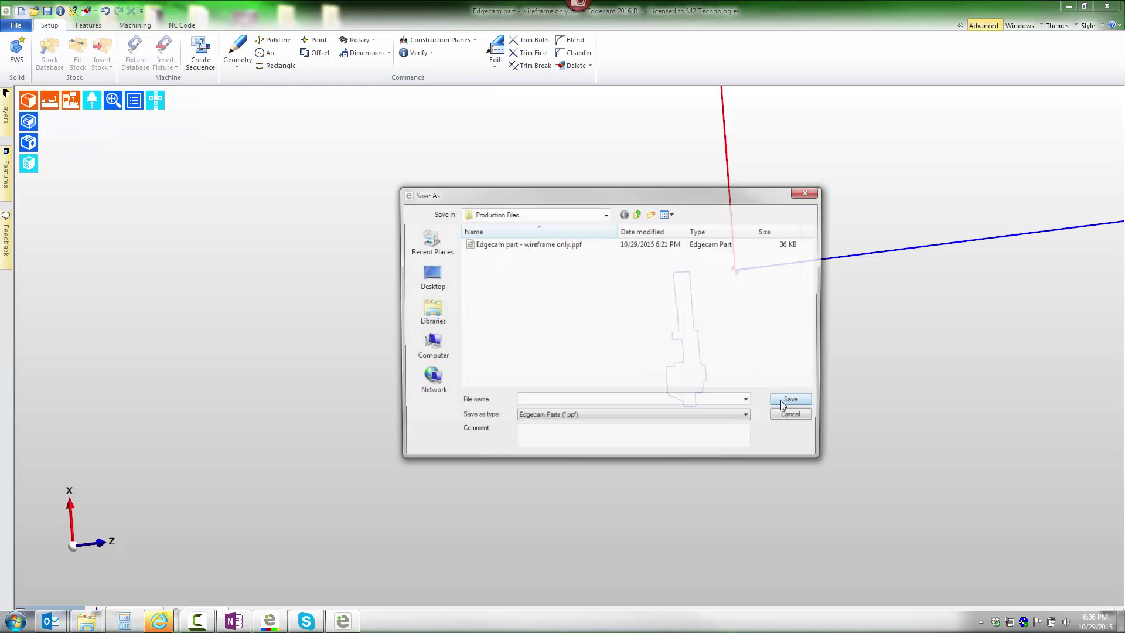
{"action": "left_click", "coordinate": [585, 417]}
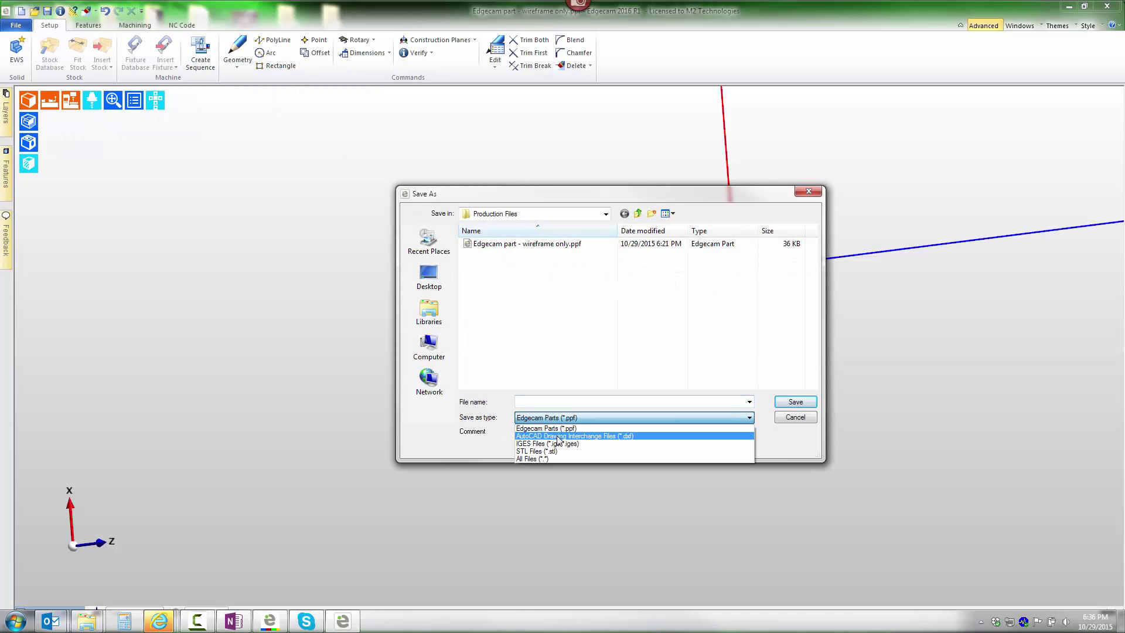
{"action": "left_click", "coordinate": [558, 437]}
{"action": "left_click", "coordinate": [544, 403]}
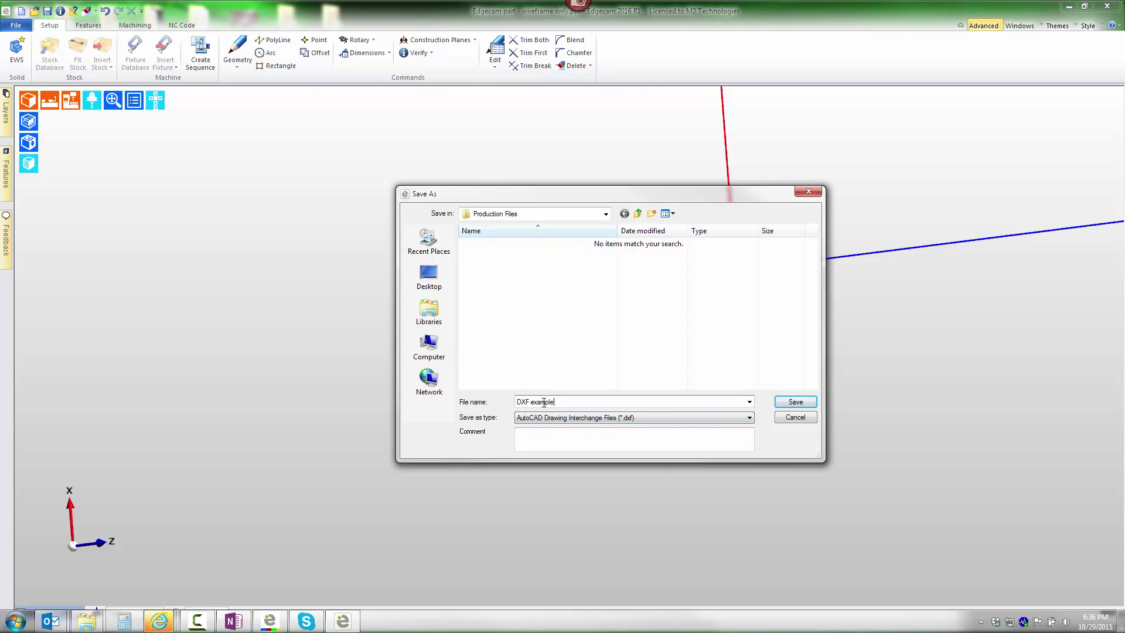
{"action": "key", "text": "Return"}
{"action": "left_click", "coordinate": [586, 322]}
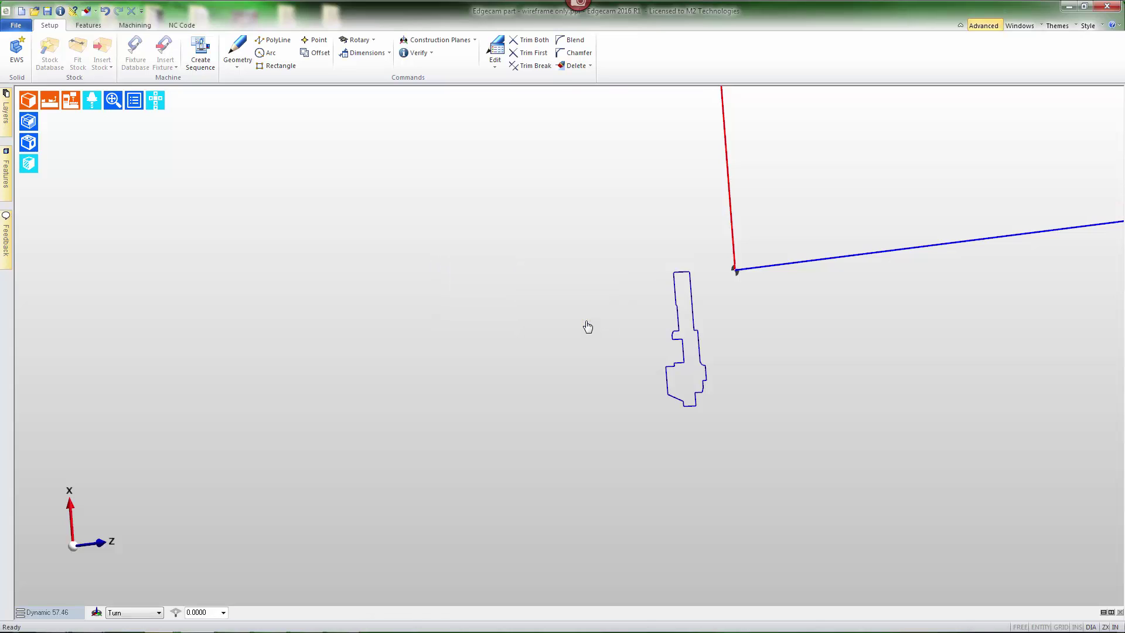
Start a new part without saving, open DXF example.dxf, and rotate to see the profile
{"action": "left_click", "coordinate": [22, 11]}
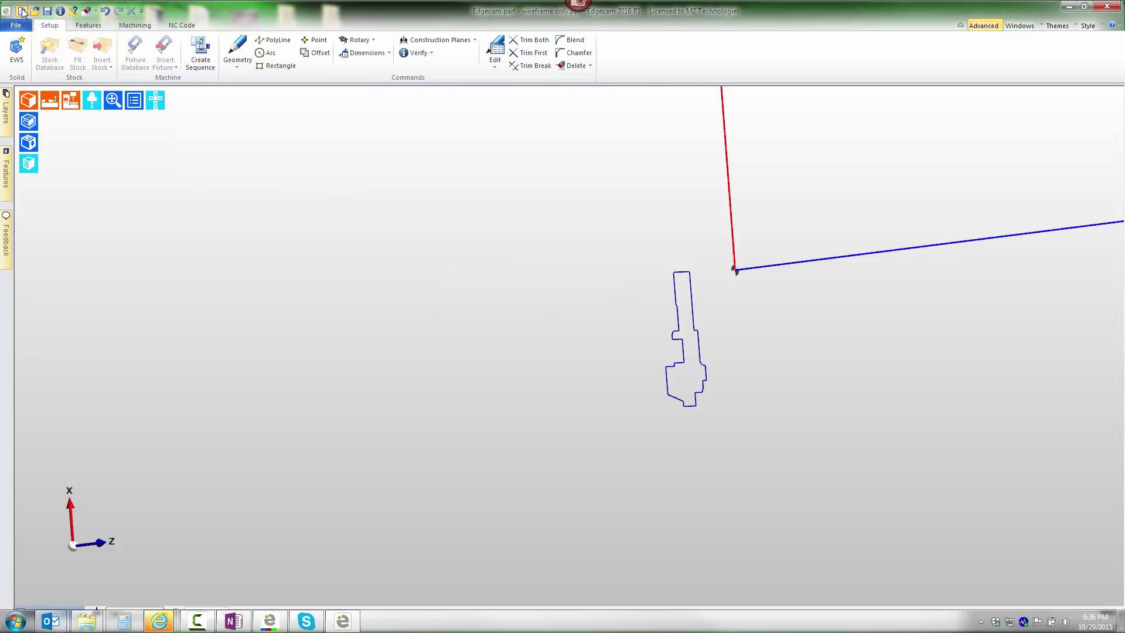
{"action": "left_click", "coordinate": [586, 347]}
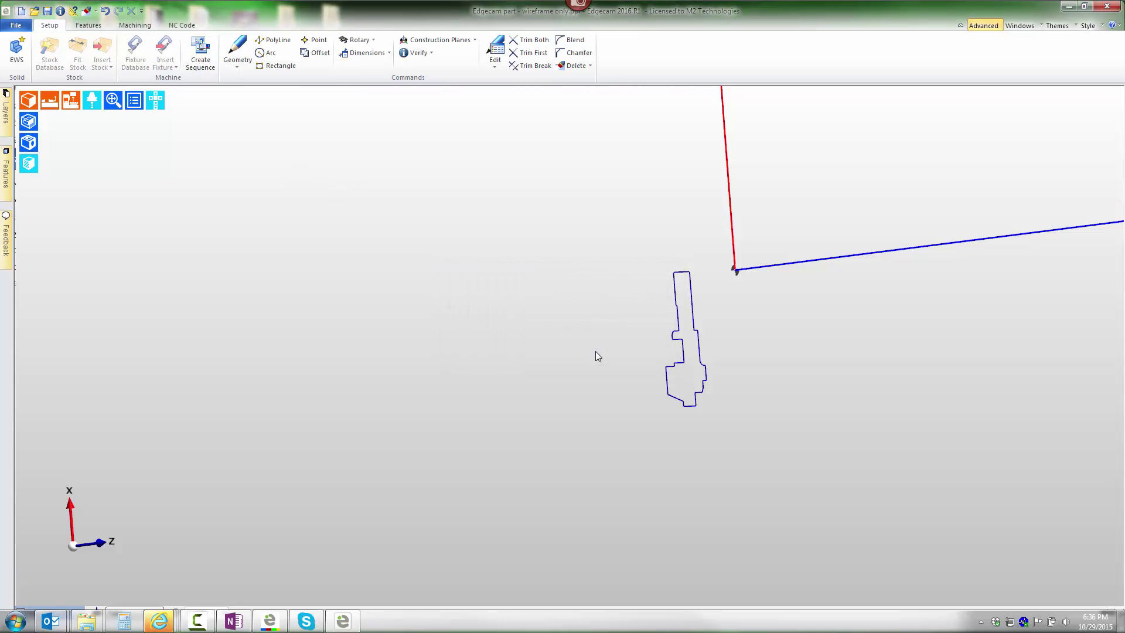
{"action": "left_click", "coordinate": [34, 12]}
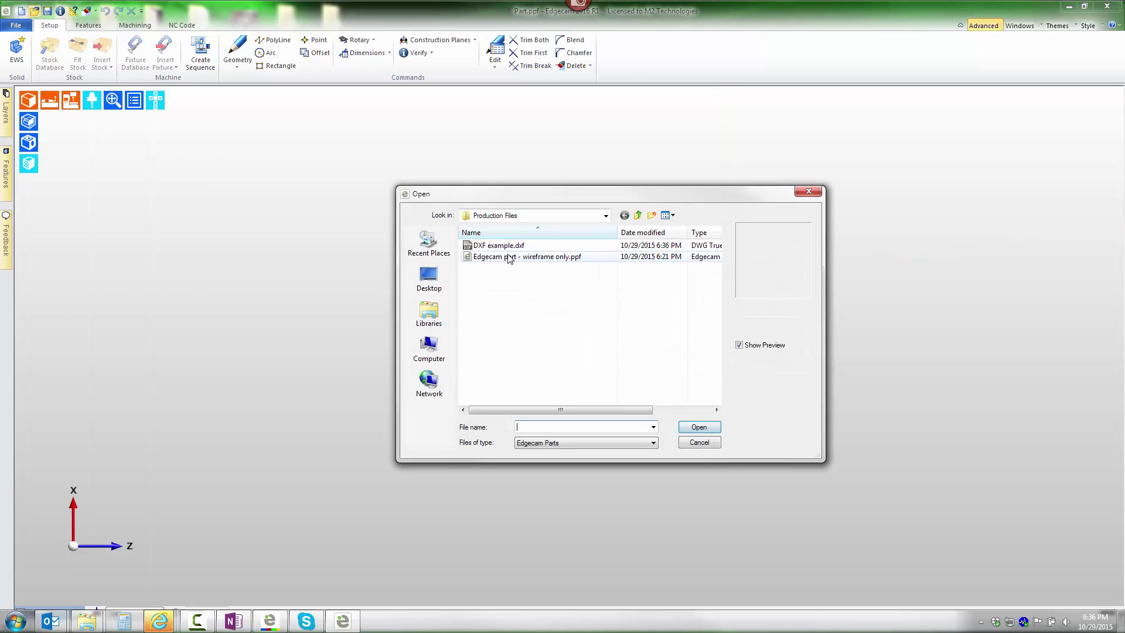
{"action": "double_click", "coordinate": [504, 246]}
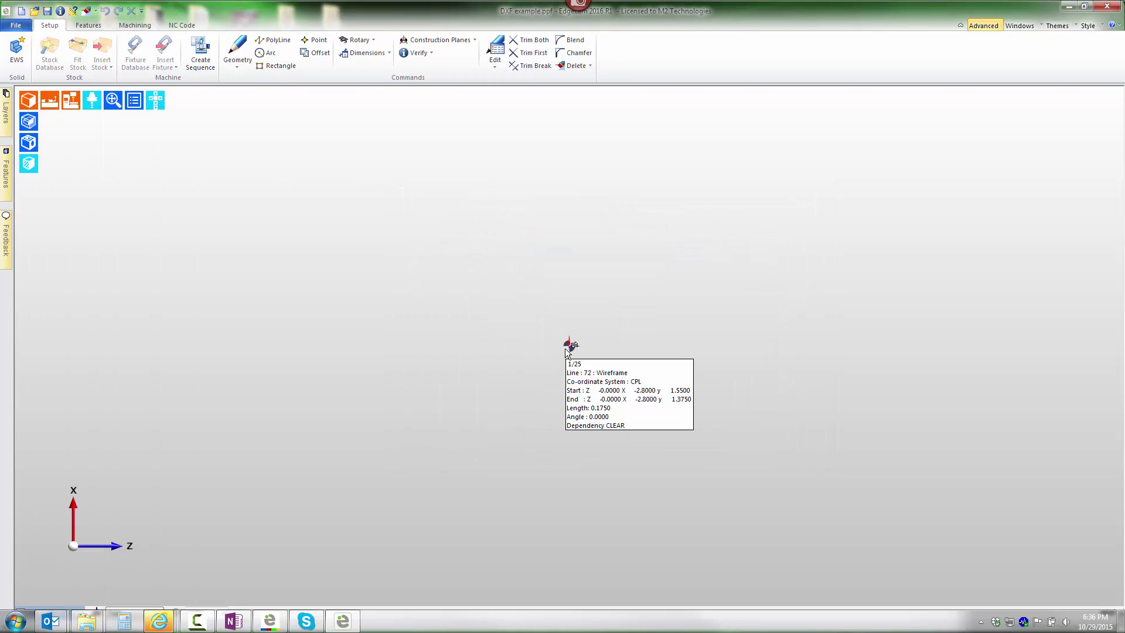
{"action": "mouse_move", "coordinate": [621, 348]}
{"action": "middle_mouse_down"}
{"action": "mouse_move", "coordinate": [528, 346]}
{"action": "mouse_move", "coordinate": [624, 353]}
{"action": "mouse_move", "coordinate": [527, 358]}
{"action": "middle_mouse_up"}
{"action": "scroll", "coordinate": [527, 358], "scroll_direction": "down", "scroll_amount": 4}
{"action": "middle_click_drag", "start_coordinate": [465, 342], "coordinate": [500, 346]}
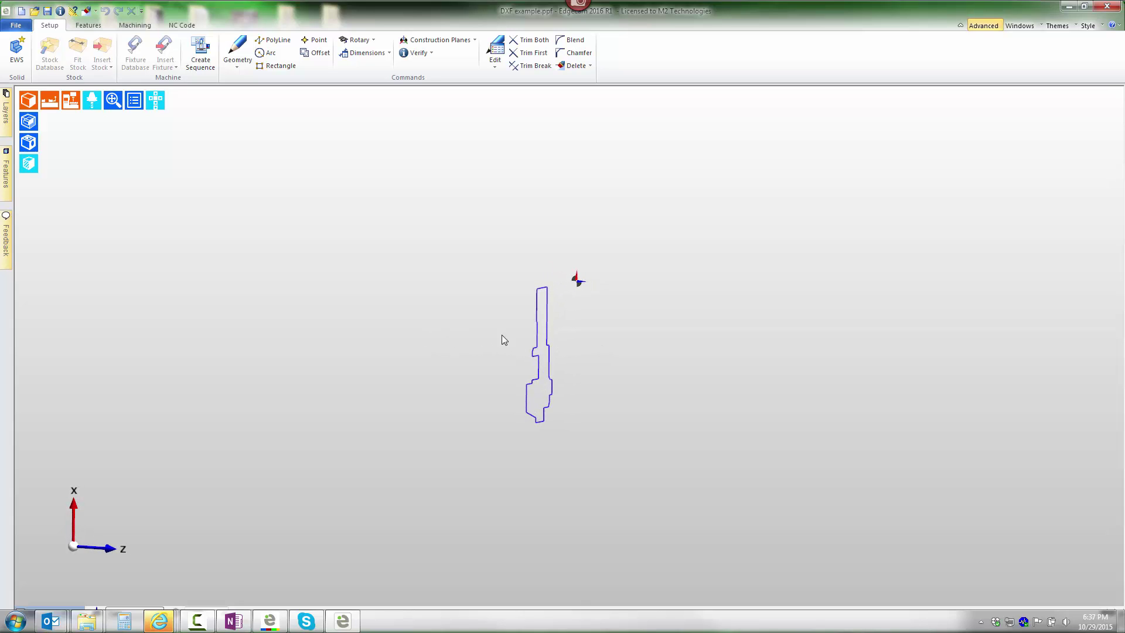
Transpose the window-selected DXF profile from XY to ZX, then switch to a standard view
{"action": "left_click", "coordinate": [493, 64]}
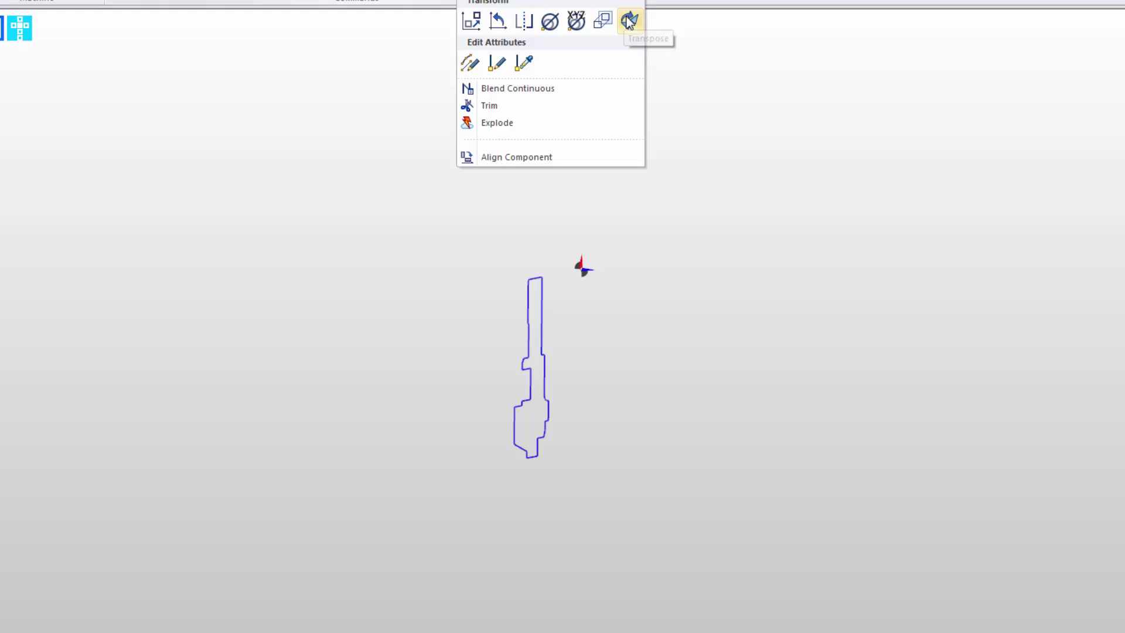
{"action": "left_click", "coordinate": [628, 22]}
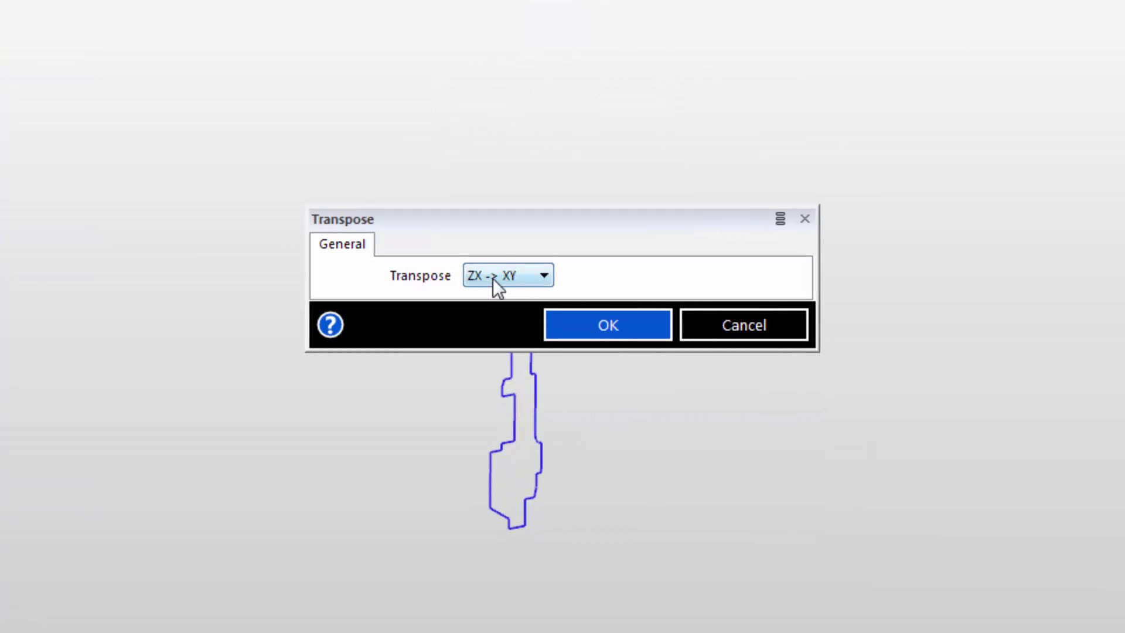
{"action": "left_click", "coordinate": [494, 279]}
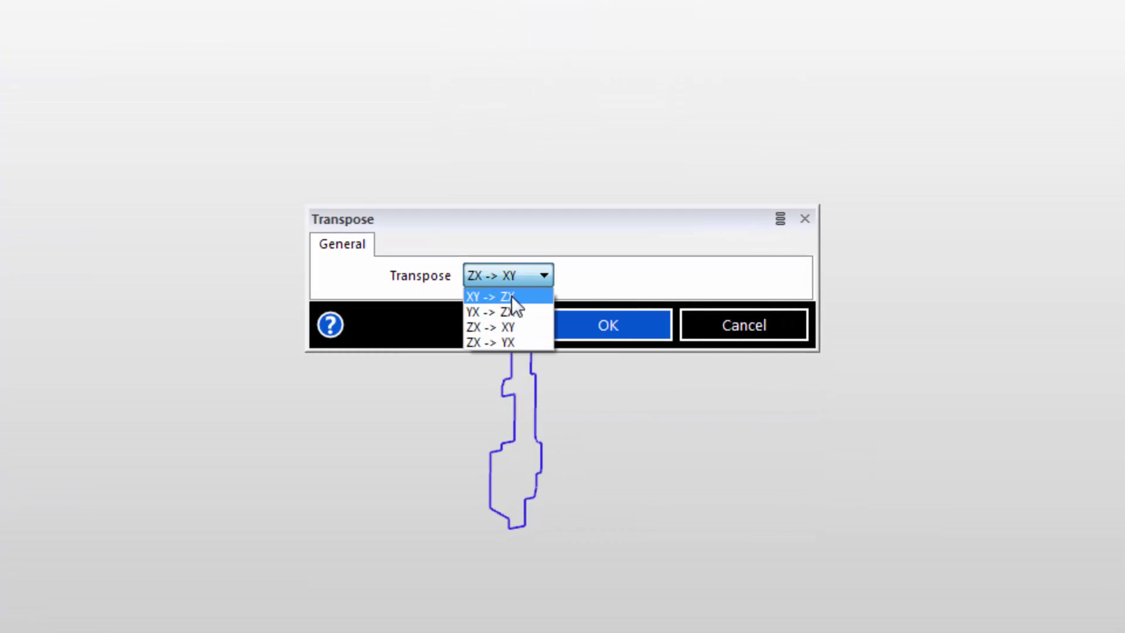
{"action": "left_click", "coordinate": [512, 296]}
{"action": "left_click", "coordinate": [608, 325]}
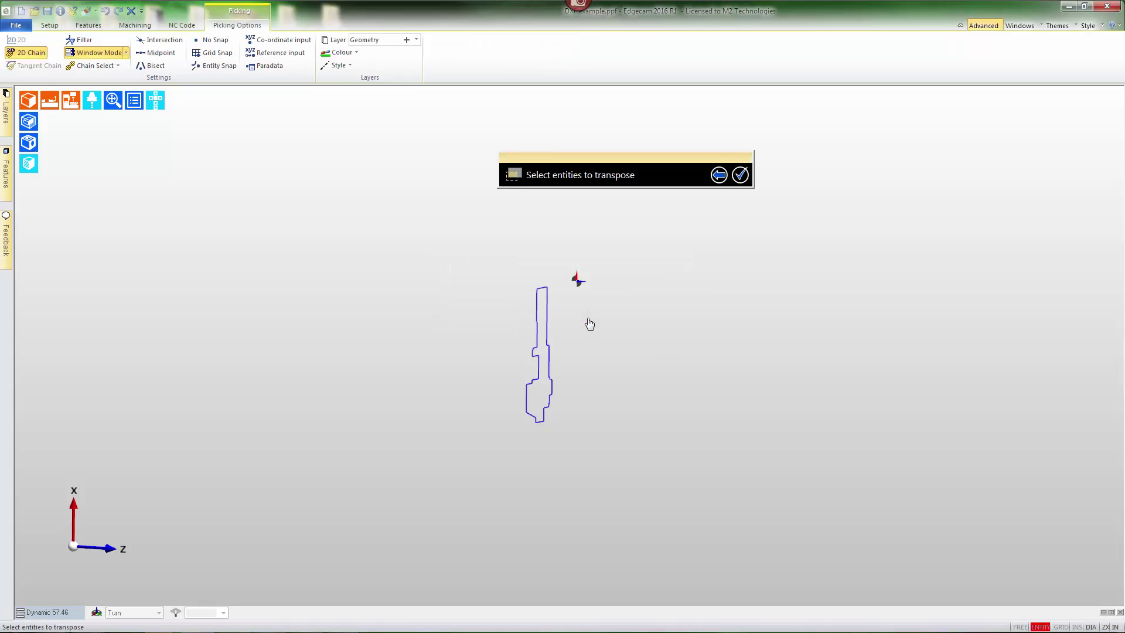
{"action": "left_click_drag", "start_coordinate": [464, 261], "coordinate": [651, 481]}
{"action": "right_click", "coordinate": [651, 481]}
{"action": "left_click", "coordinate": [152, 102]}
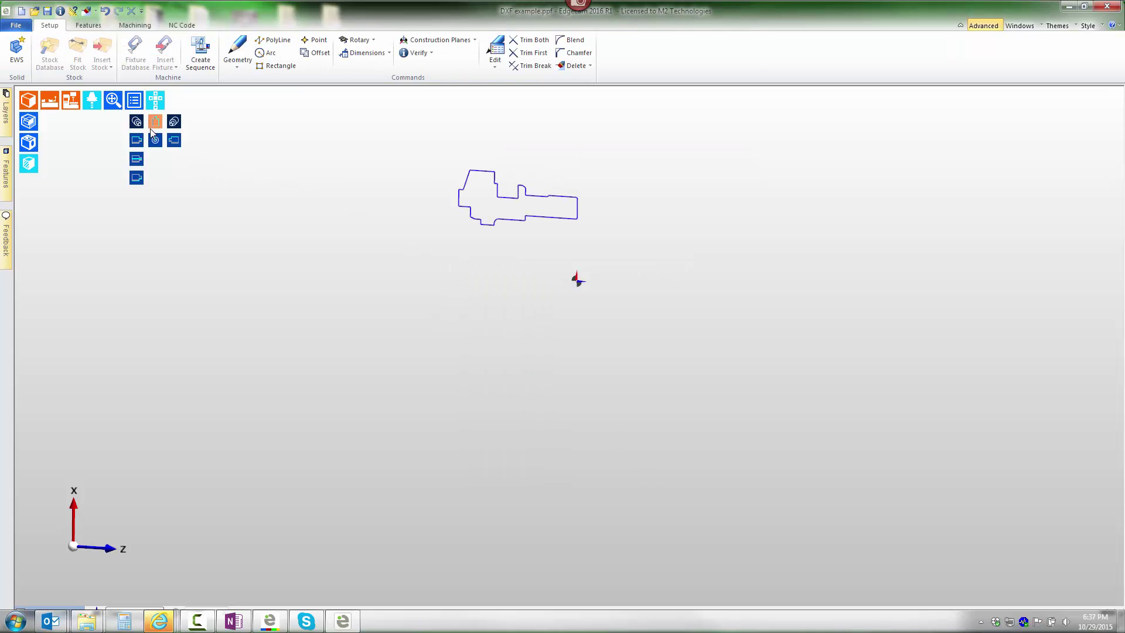
{"action": "left_click", "coordinate": [138, 138]}
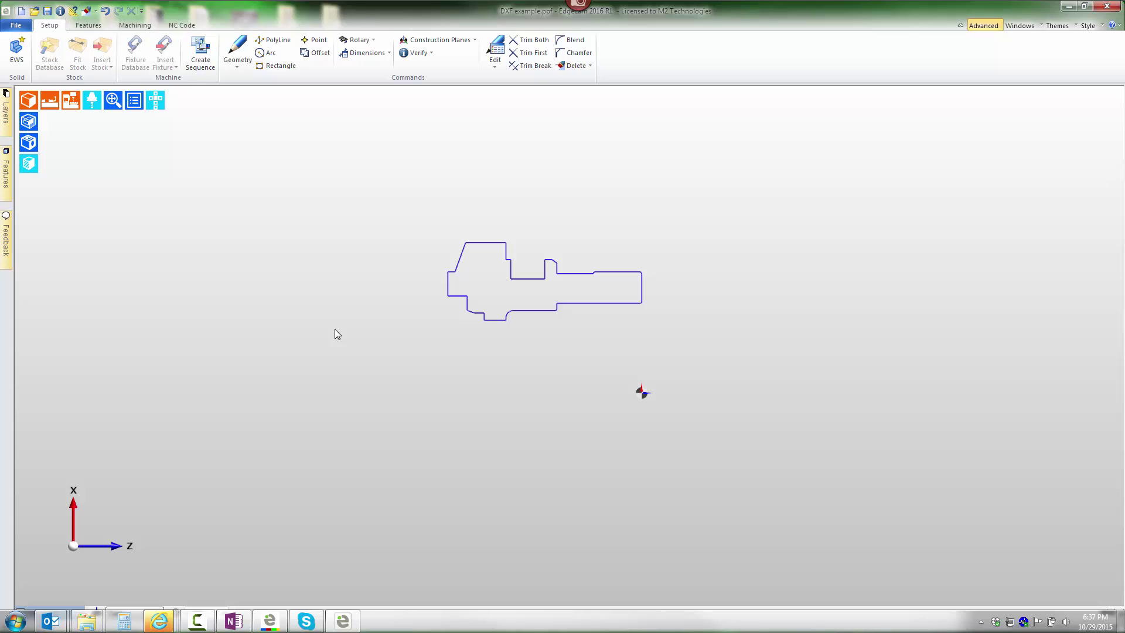
Window-select the entire imported profile and confirm it as a new extracted sketch
{"action": "left_click", "coordinate": [14, 50]}
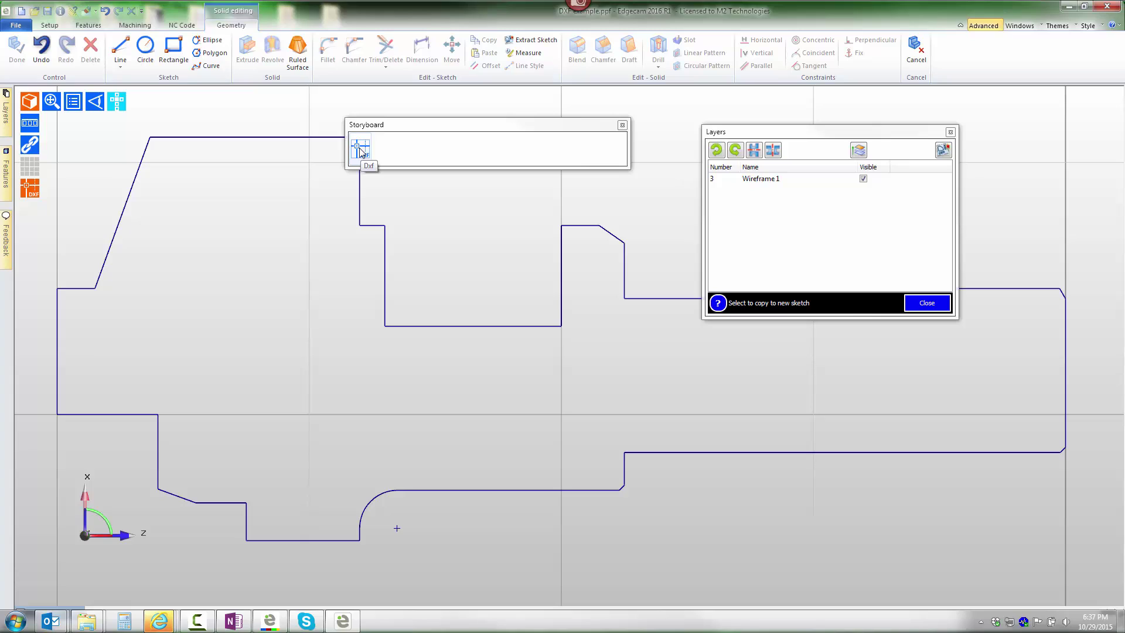
{"action": "left_click", "coordinate": [943, 150]}
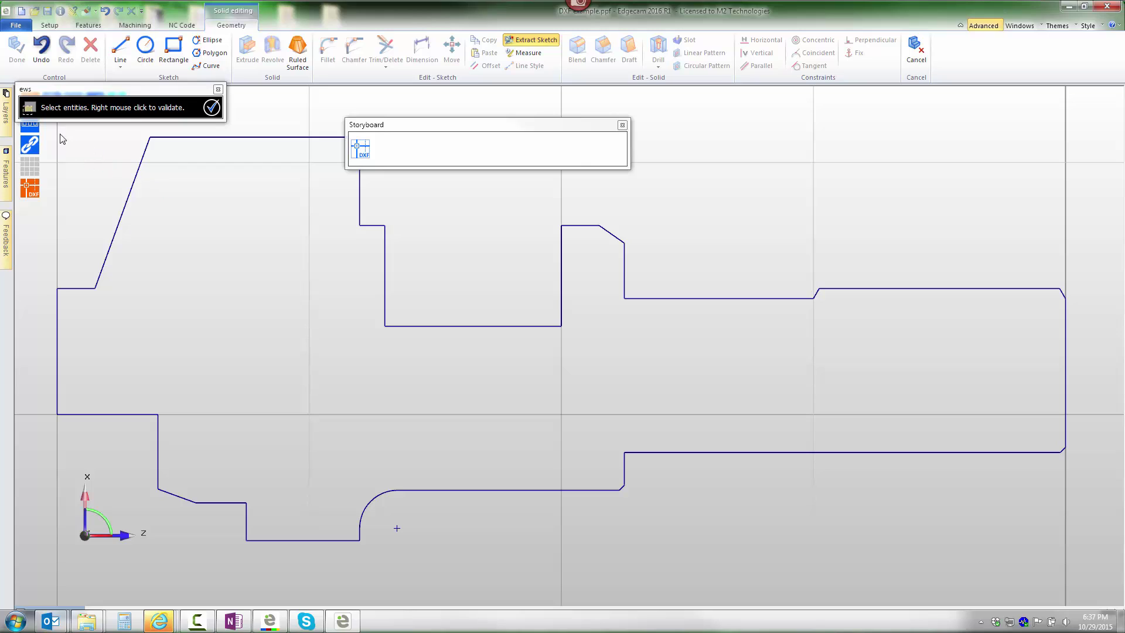
{"action": "left_click_drag", "start_coordinate": [51, 129], "coordinate": [1097, 580]}
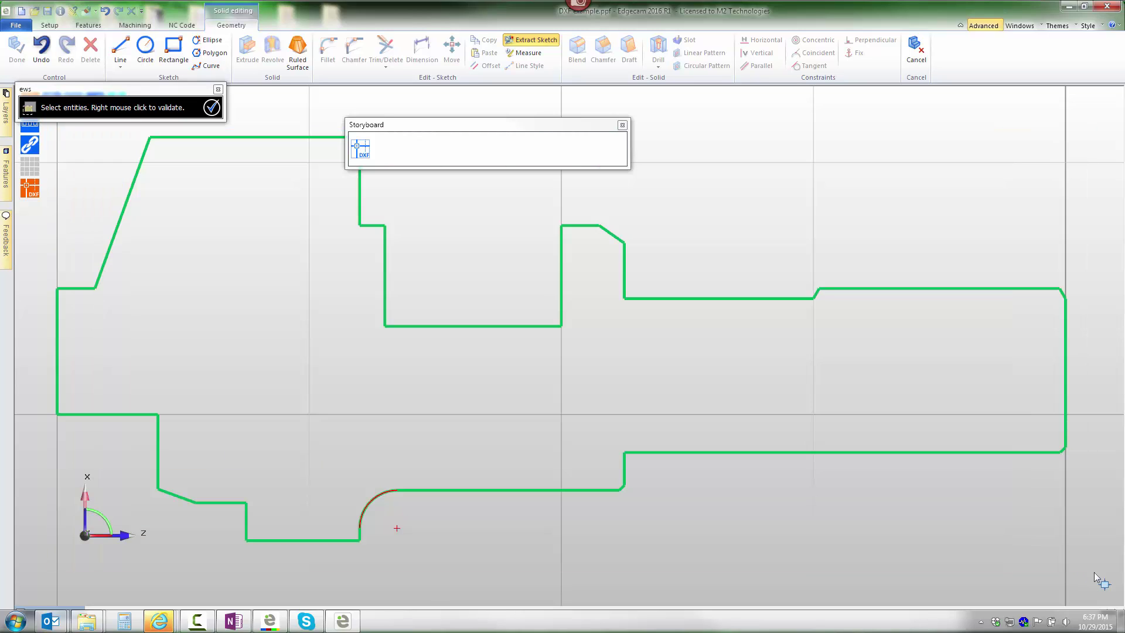
{"action": "left_click", "coordinate": [212, 108]}
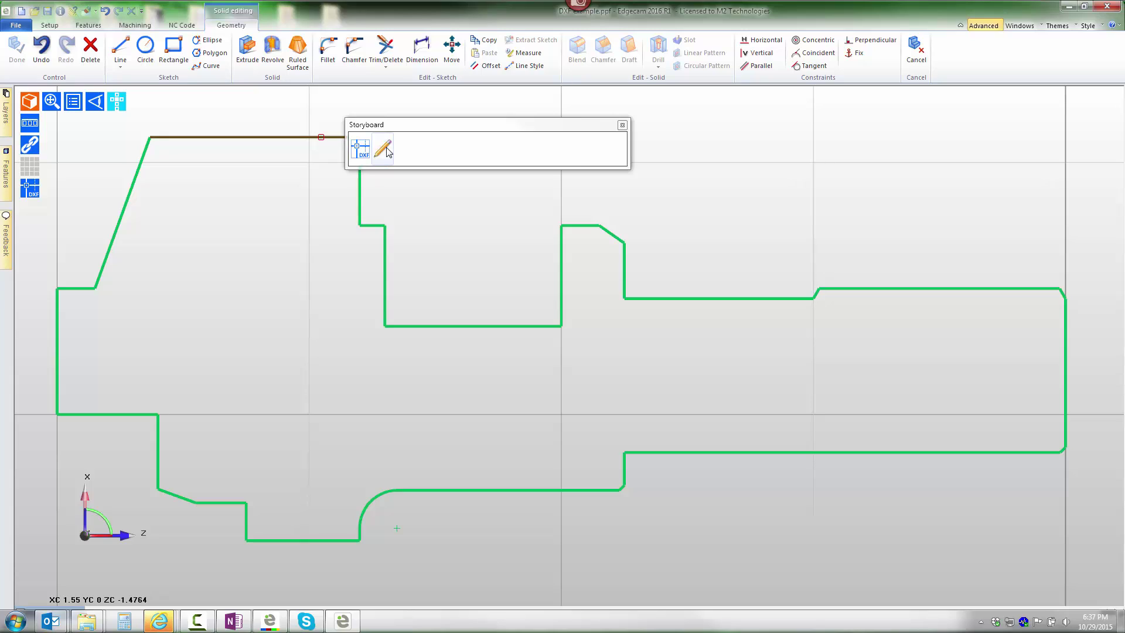
In the extracted sketch, draw an axis along the horizontal centreline below the profile
{"action": "left_click", "coordinate": [387, 152]}
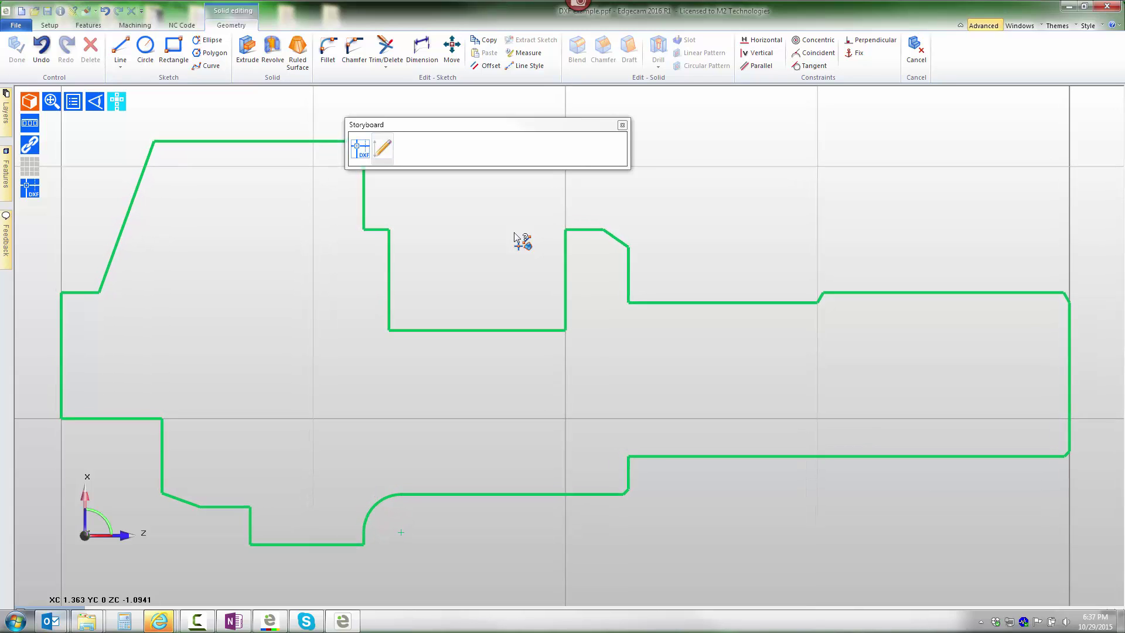
{"action": "scroll", "coordinate": [558, 272], "scroll_direction": "down", "scroll_amount": 3}
{"action": "left_click", "coordinate": [120, 67]}
{"action": "left_click", "coordinate": [144, 85]}
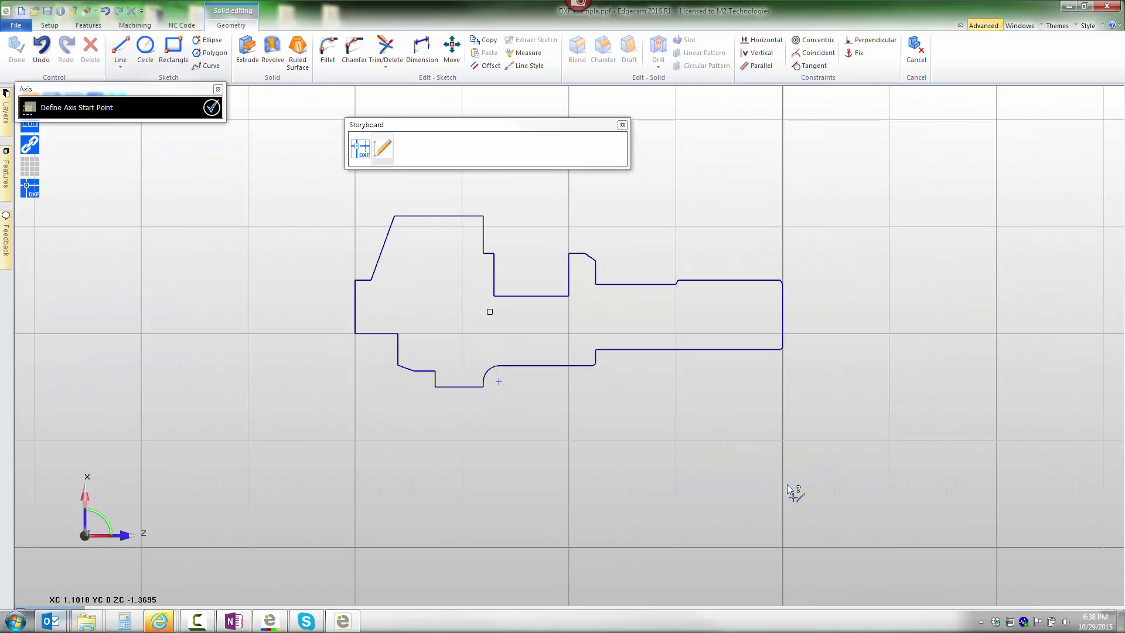
{"action": "left_click", "coordinate": [783, 547]}
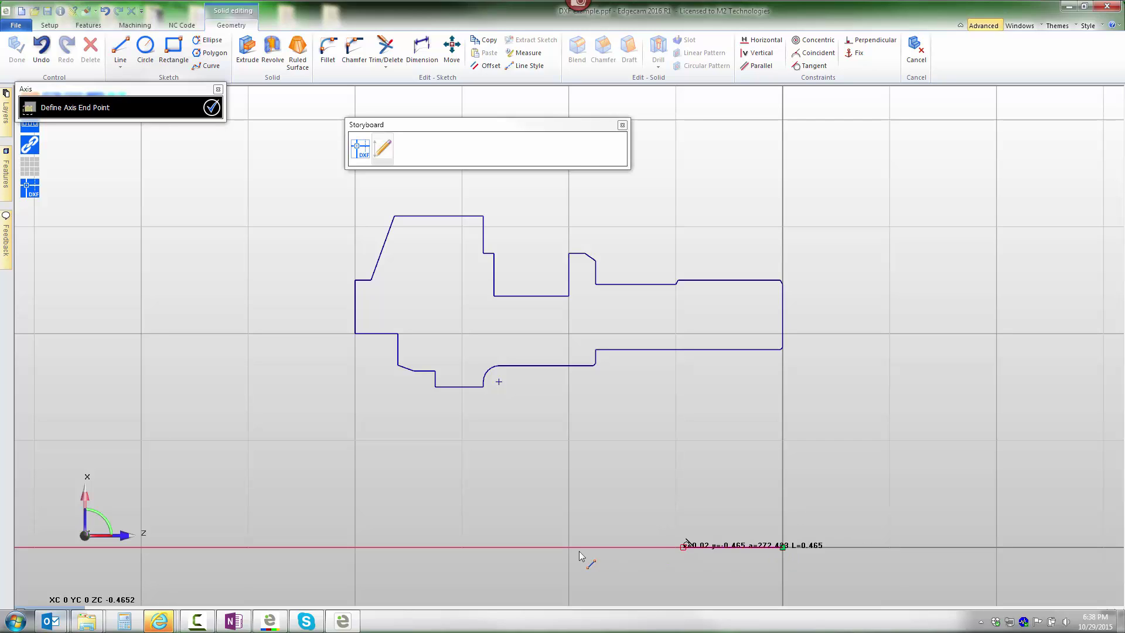
{"action": "left_click", "coordinate": [319, 546]}
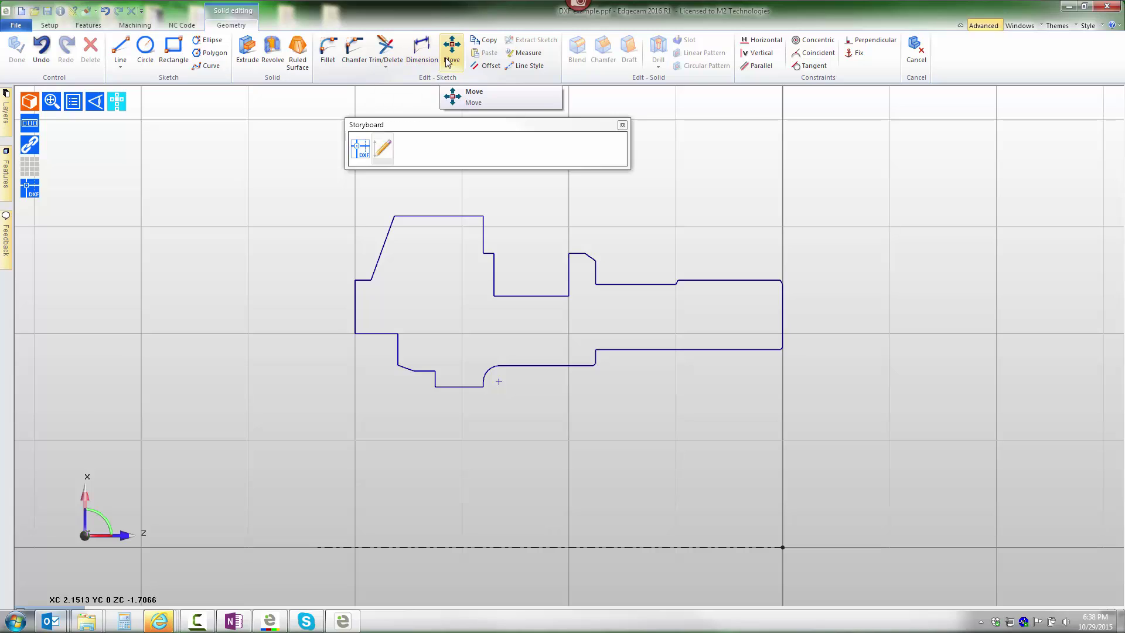
Revolve the sketch 360 degrees about the axis and finish editing the solid
{"action": "left_click", "coordinate": [271, 54]}
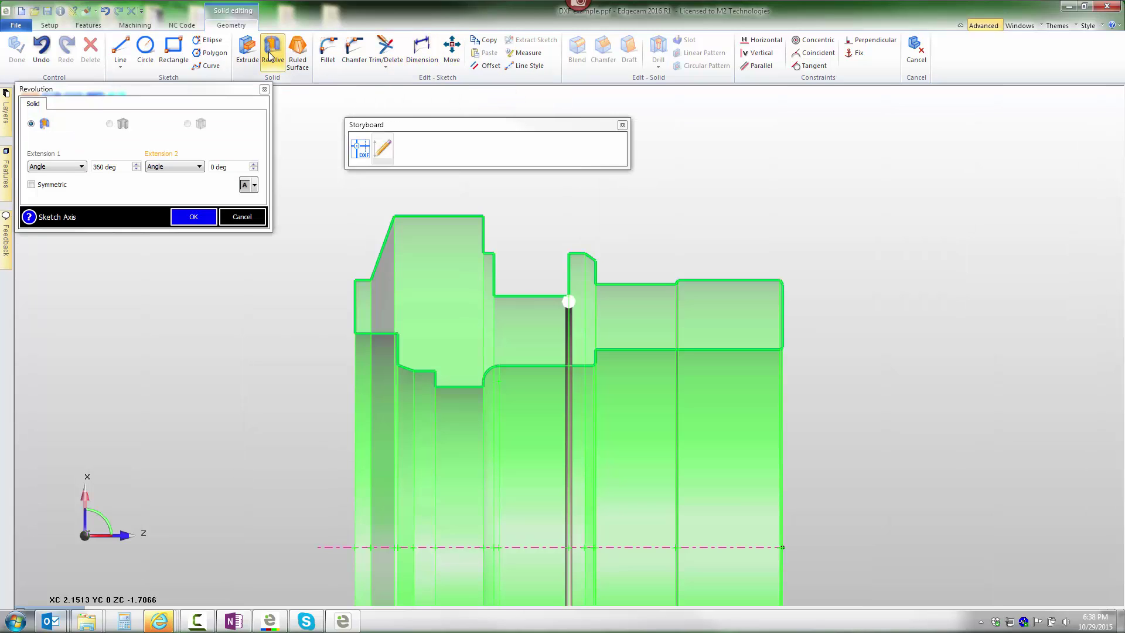
{"action": "left_click", "coordinate": [196, 217]}
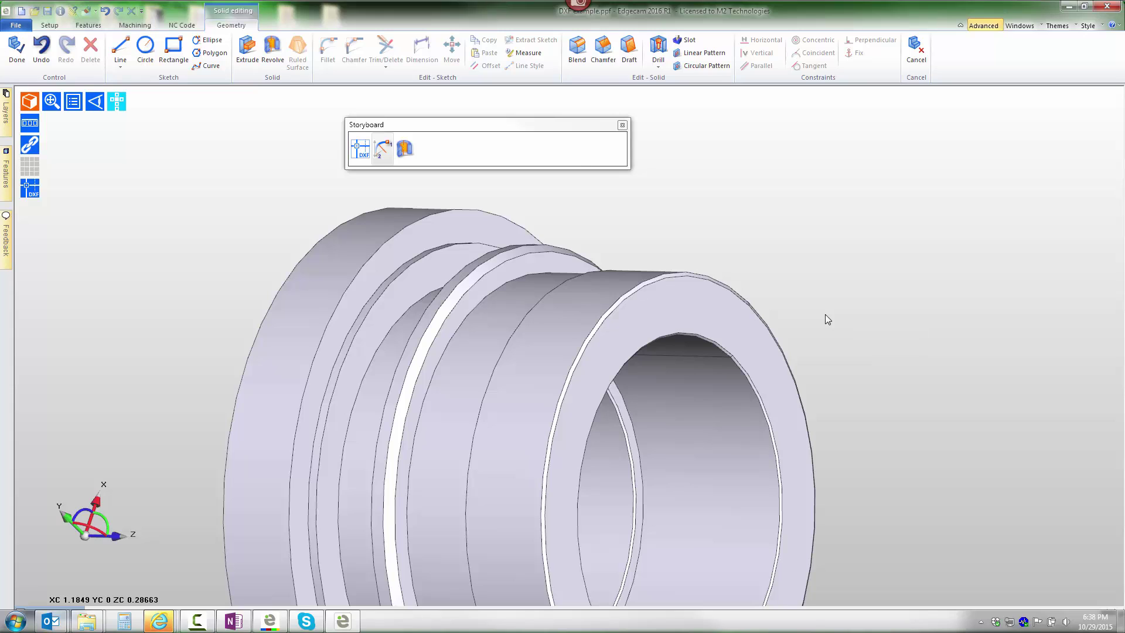
{"action": "left_click", "coordinate": [16, 57]}
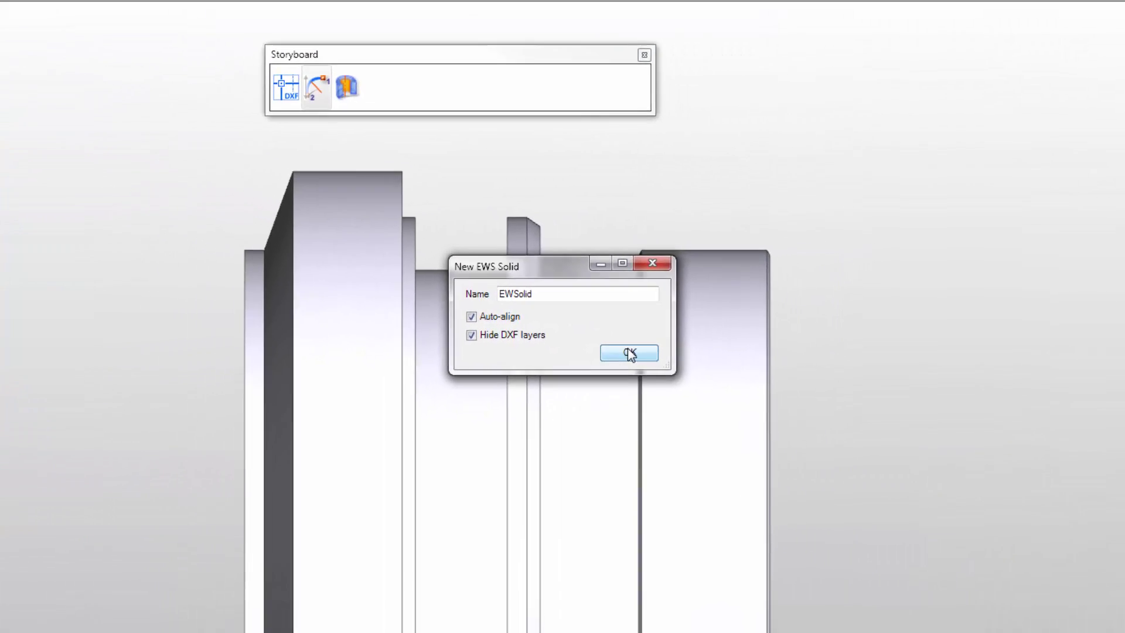
Accept the EWS solid, fit stock at 2.4500 length and 3.1000 diameter, then start a turning sequence
{"action": "left_click", "coordinate": [630, 354]}
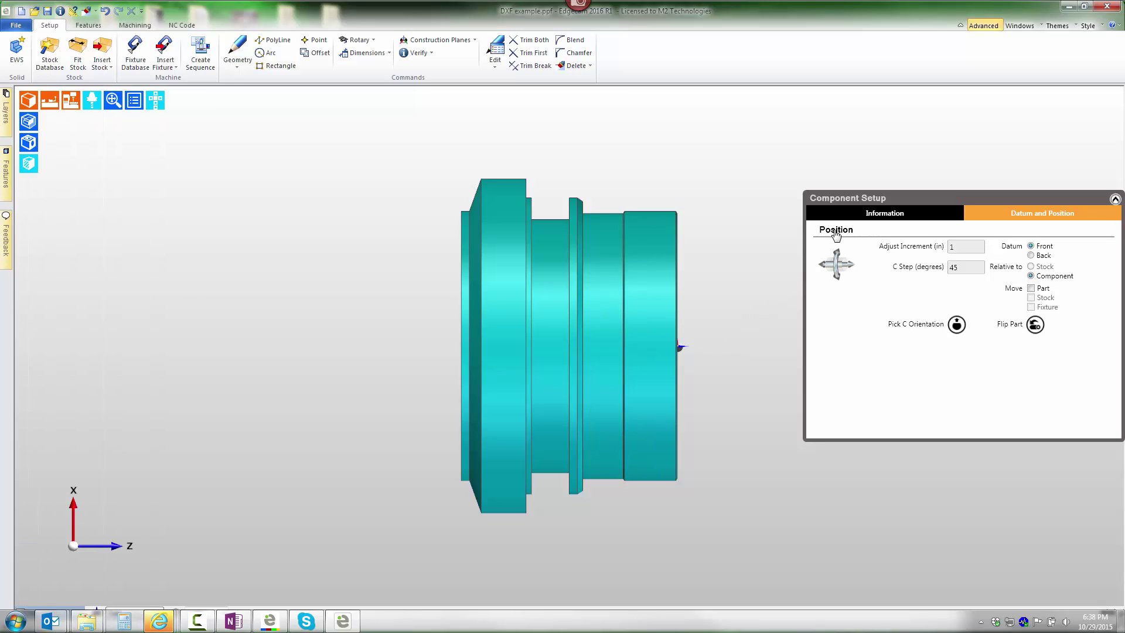
{"action": "left_click", "coordinate": [859, 216]}
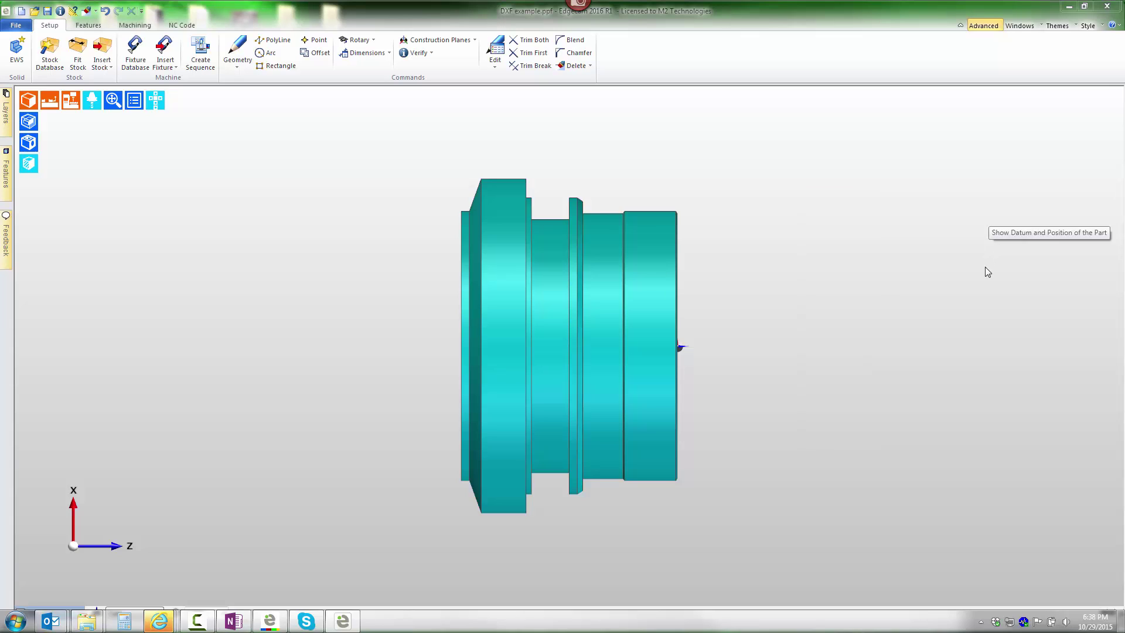
{"action": "left_click", "coordinate": [77, 52]}
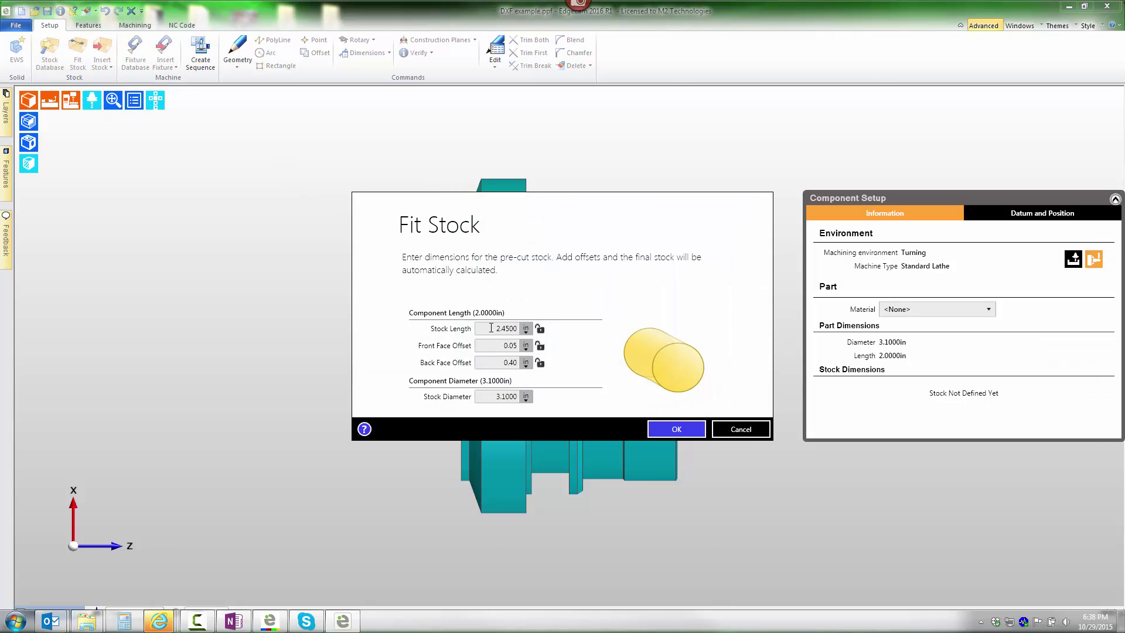
{"action": "left_click", "coordinate": [491, 329]}
{"action": "left_click", "coordinate": [492, 394]}
{"action": "type", "text": "3.25"}
{"action": "key", "text": "Return"}
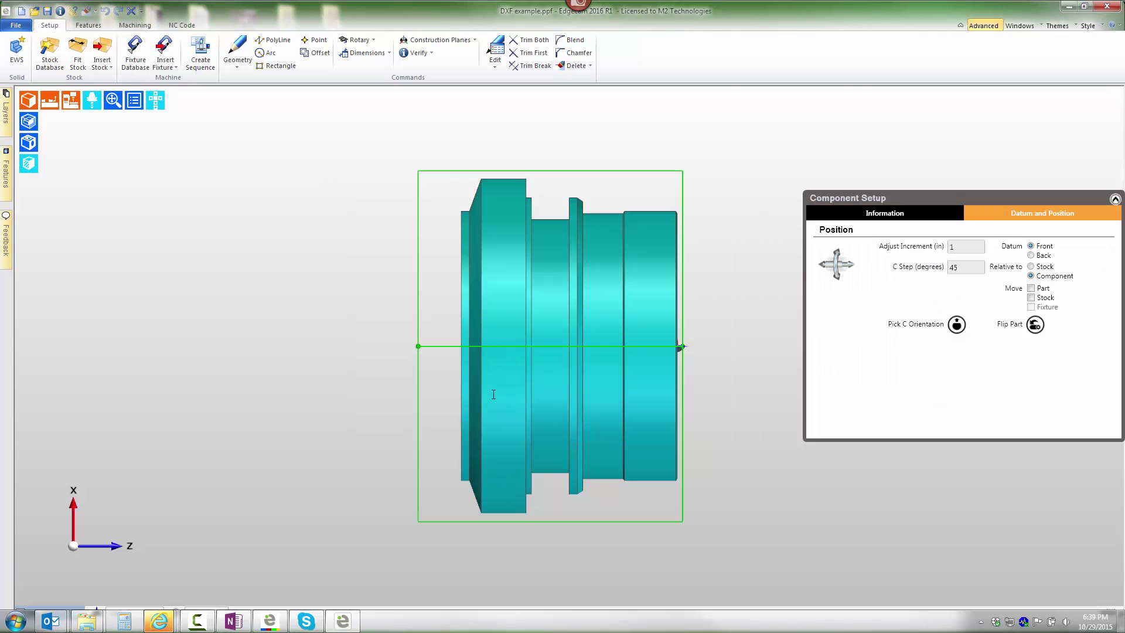
{"action": "left_click", "coordinate": [202, 71]}
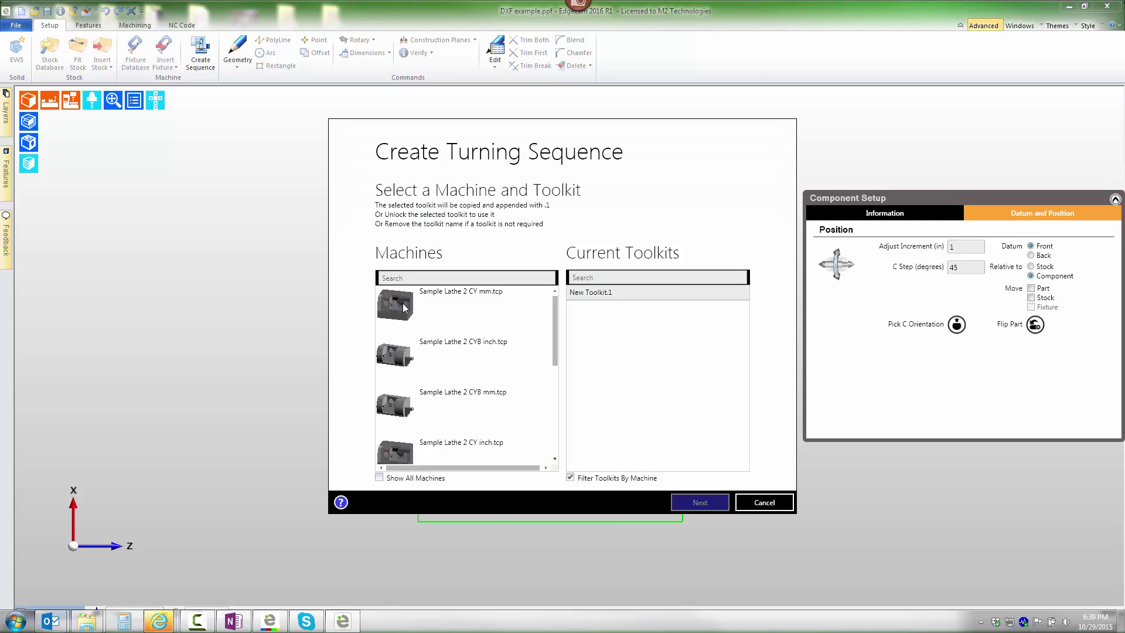
Use Sample Lathe 2 axis inch.tcp with its workflow toolkit, picking the part as component geometry
{"action": "left_click", "coordinate": [556, 398]}
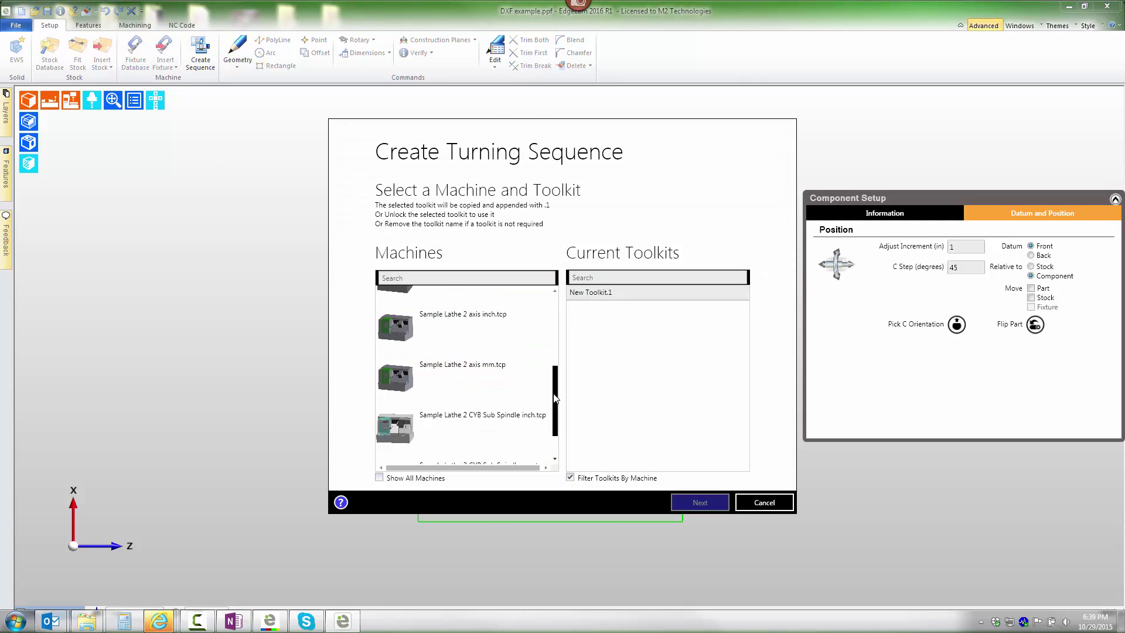
{"action": "left_click", "coordinate": [457, 323]}
{"action": "left_click", "coordinate": [642, 328]}
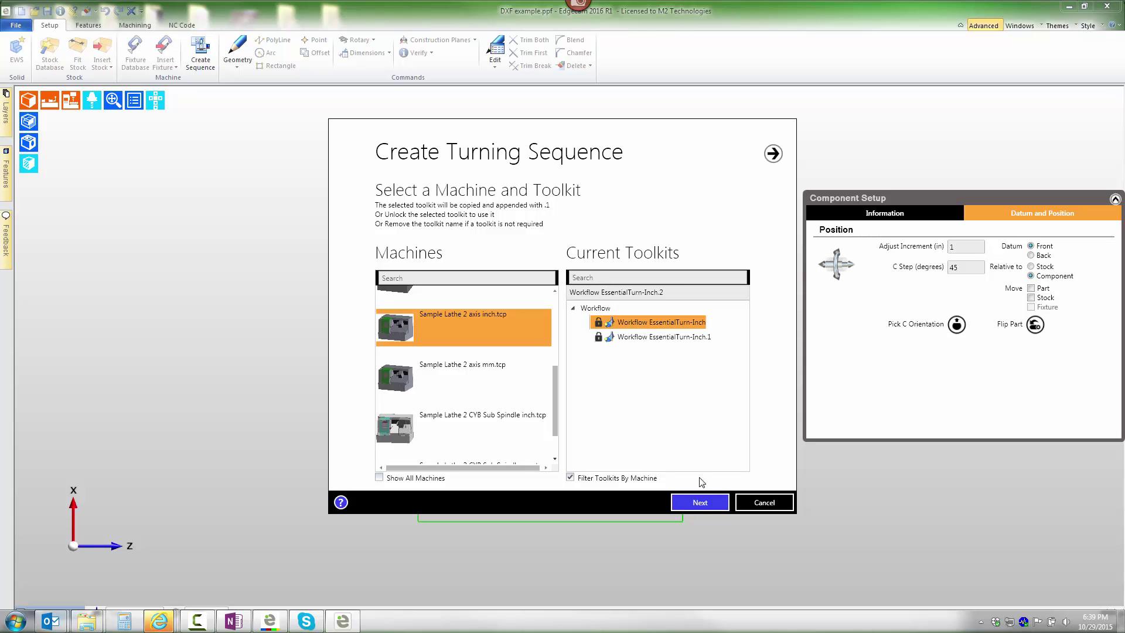
{"action": "left_click", "coordinate": [698, 503]}
{"action": "left_click", "coordinate": [698, 502]}
{"action": "left_click", "coordinate": [699, 502]}
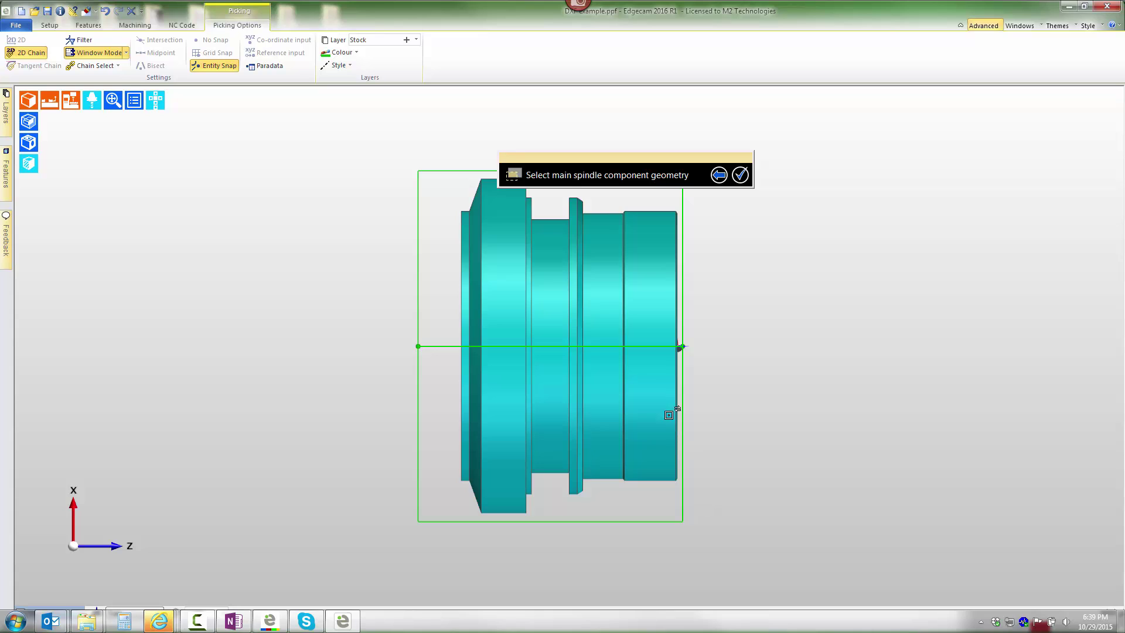
{"action": "left_click", "coordinate": [635, 314]}
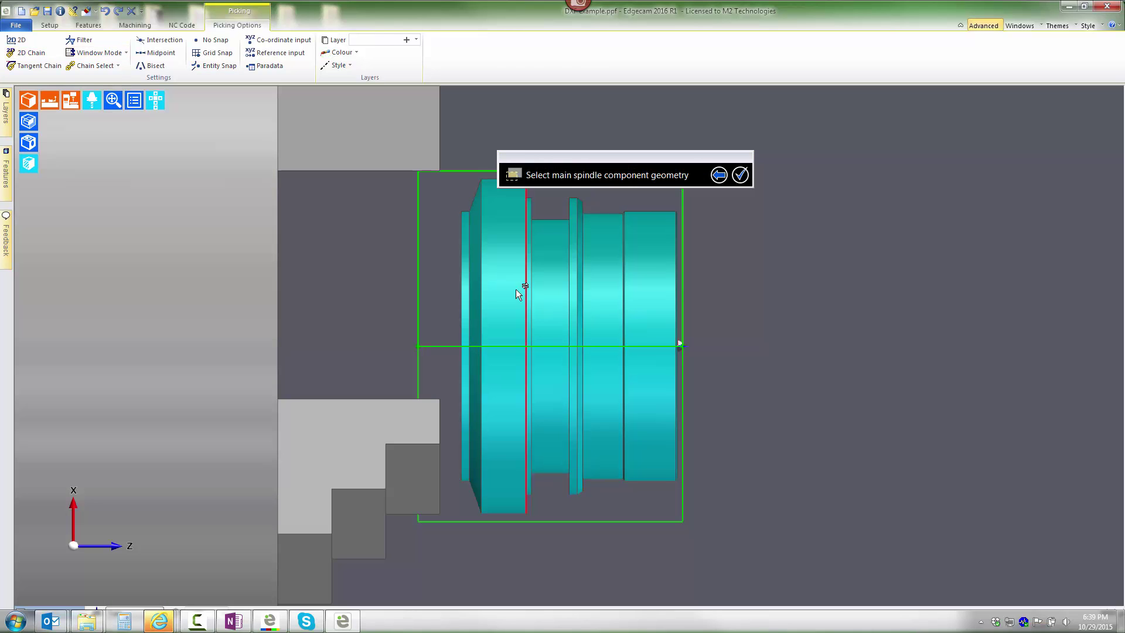
{"action": "left_click", "coordinate": [516, 289]}
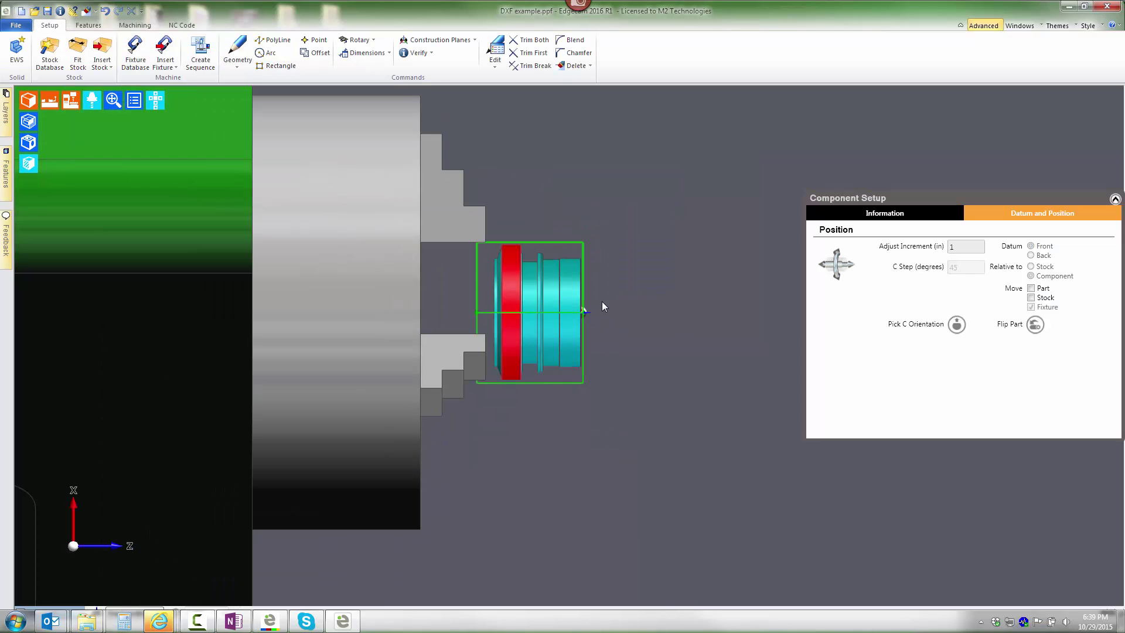
{"action": "middle_click_drag", "start_coordinate": [602, 301], "coordinate": [458, 286]}
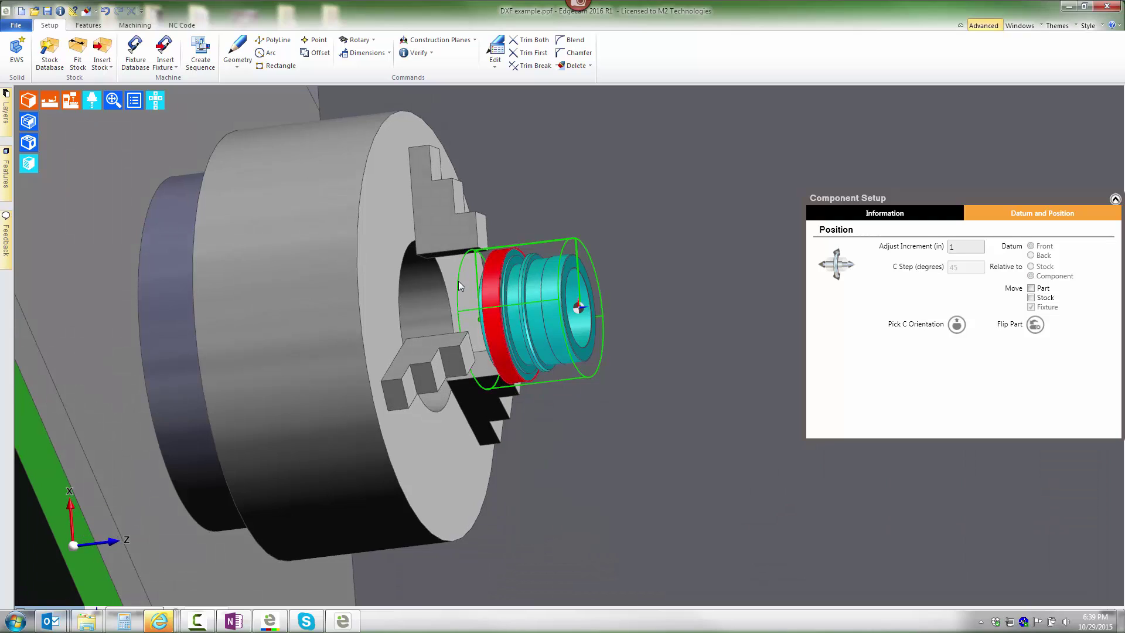
{"action": "left_click", "coordinate": [88, 25]}
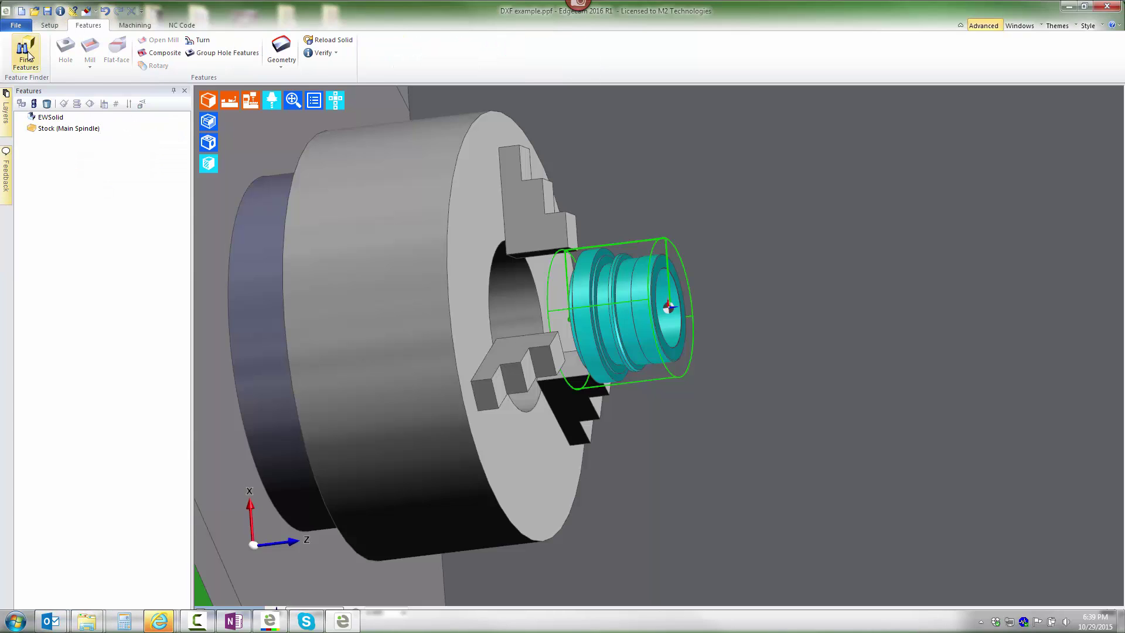
Find Front Face, Front Turn and Front Bore features, plan machining, and apply the roughing operations
{"action": "left_click", "coordinate": [26, 53]}
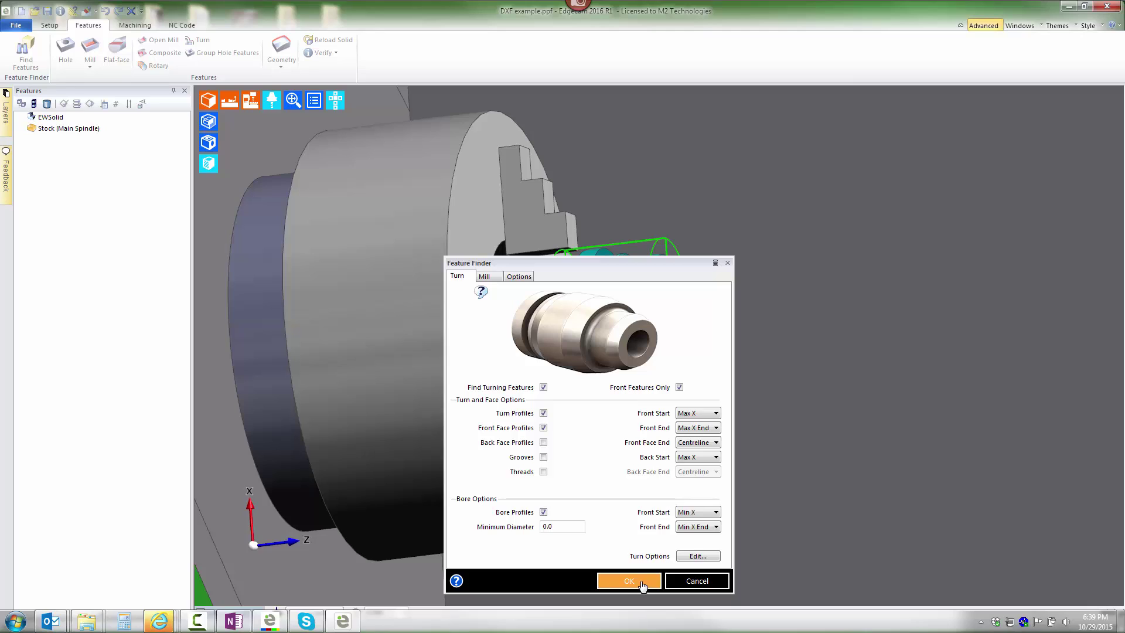
{"action": "left_click", "coordinate": [629, 580]}
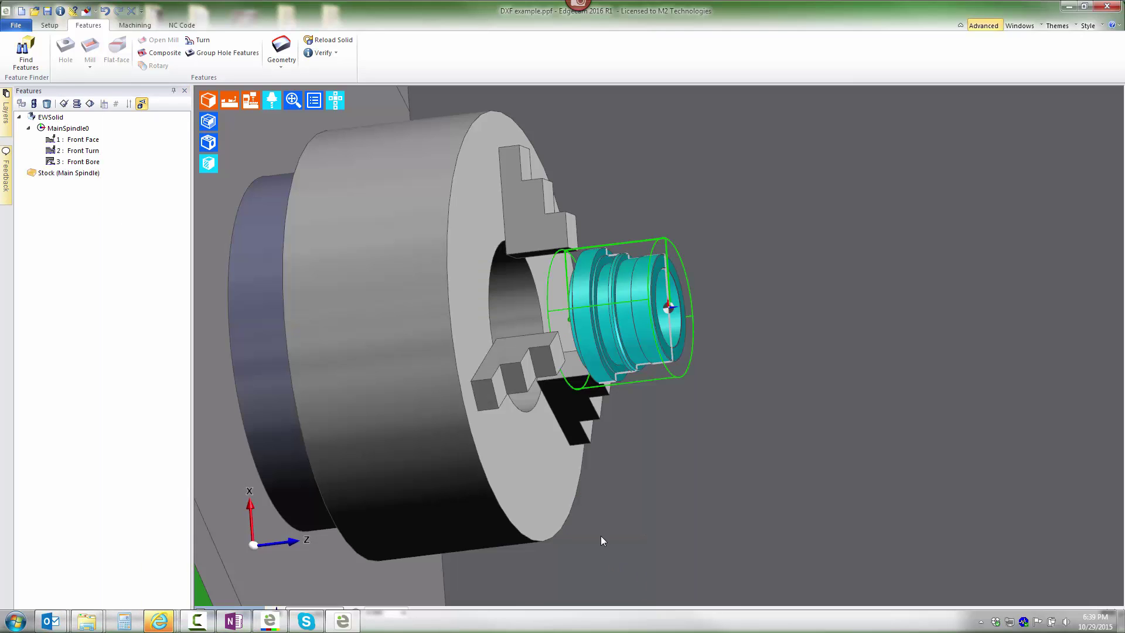
{"action": "left_click", "coordinate": [134, 25]}
{"action": "left_click", "coordinate": [17, 50]}
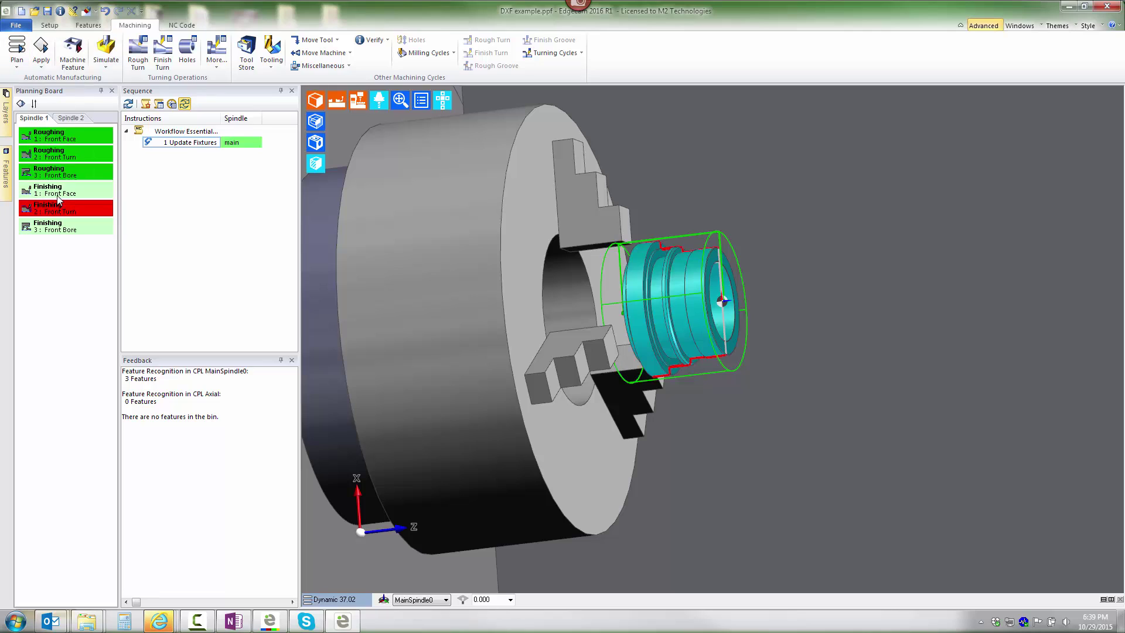
{"action": "right_click", "coordinate": [52, 175]}
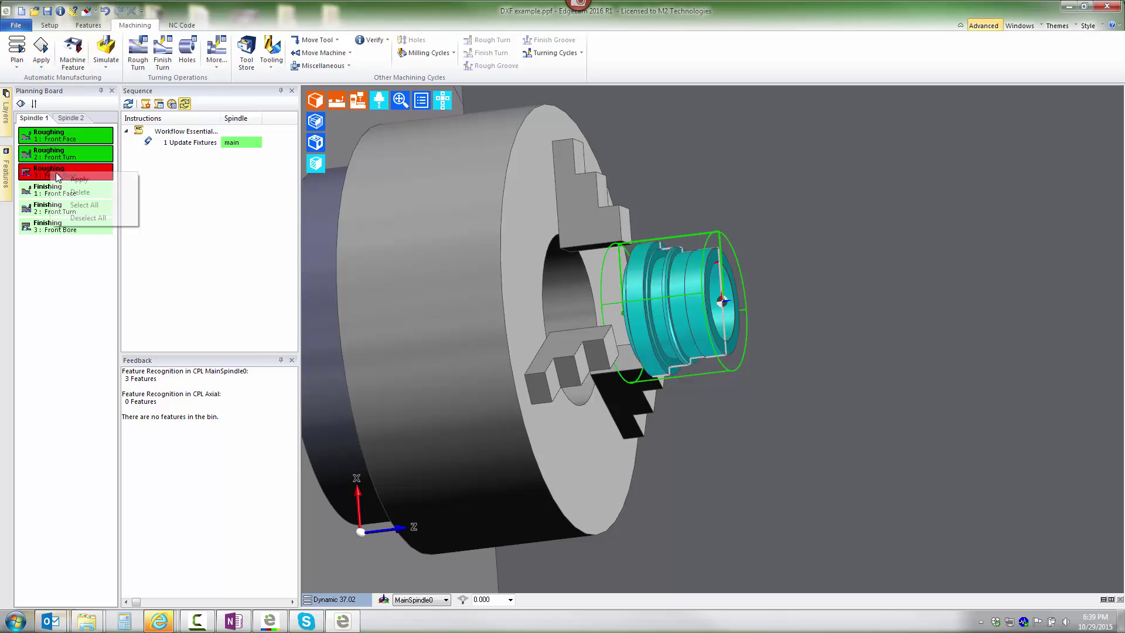
{"action": "left_click", "coordinate": [73, 178]}
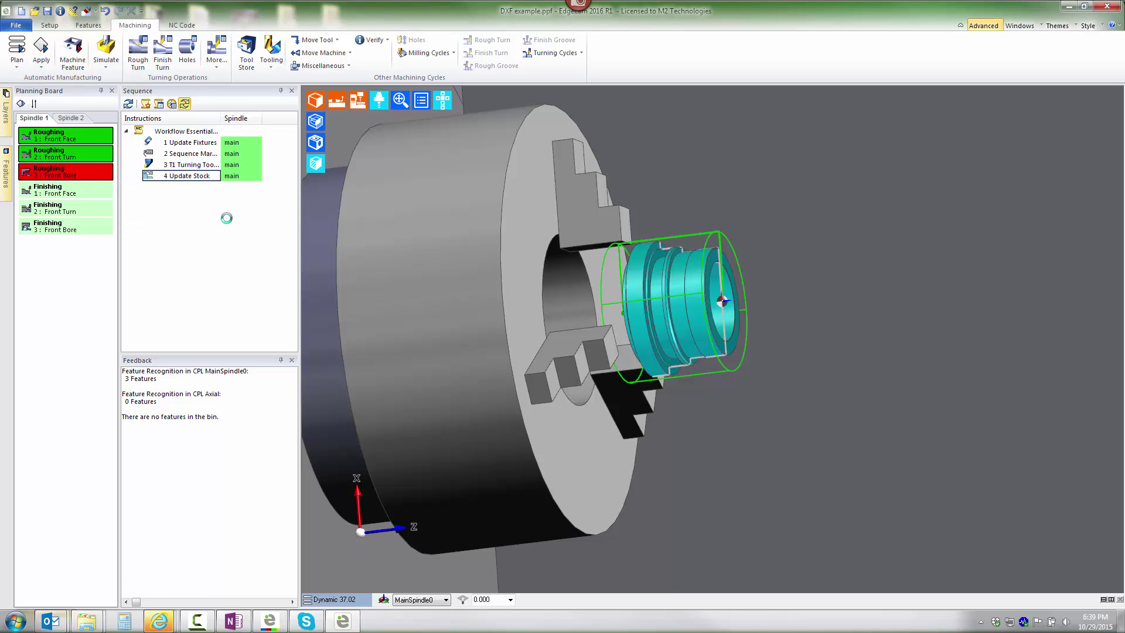